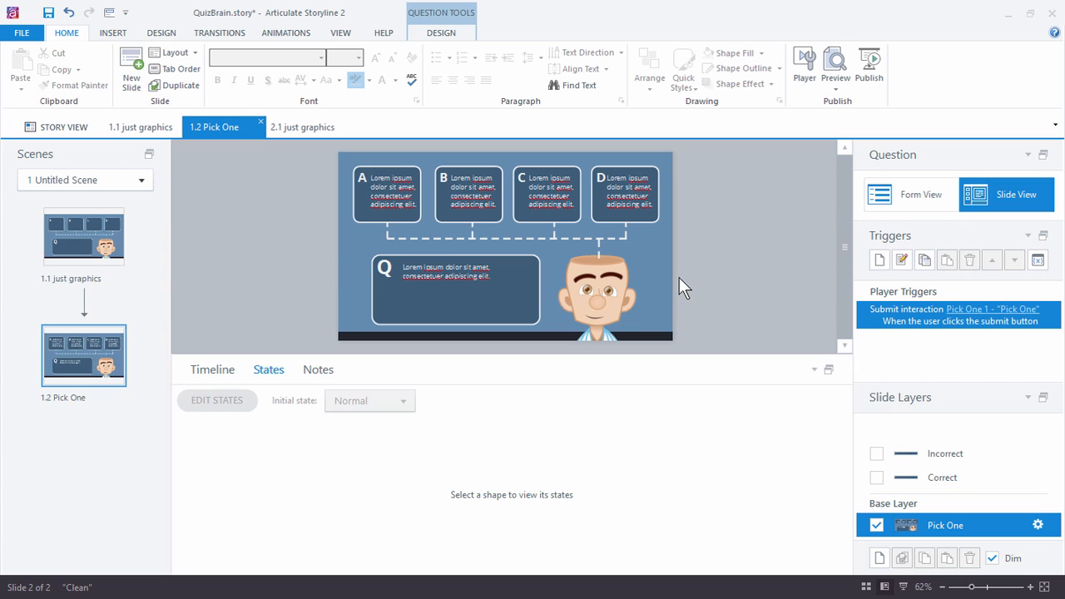
- Open slide 1.1 just graphics and examine the A, B, C and D answer boxes one by one
{"action": "left_click", "coordinate": [85, 238]}
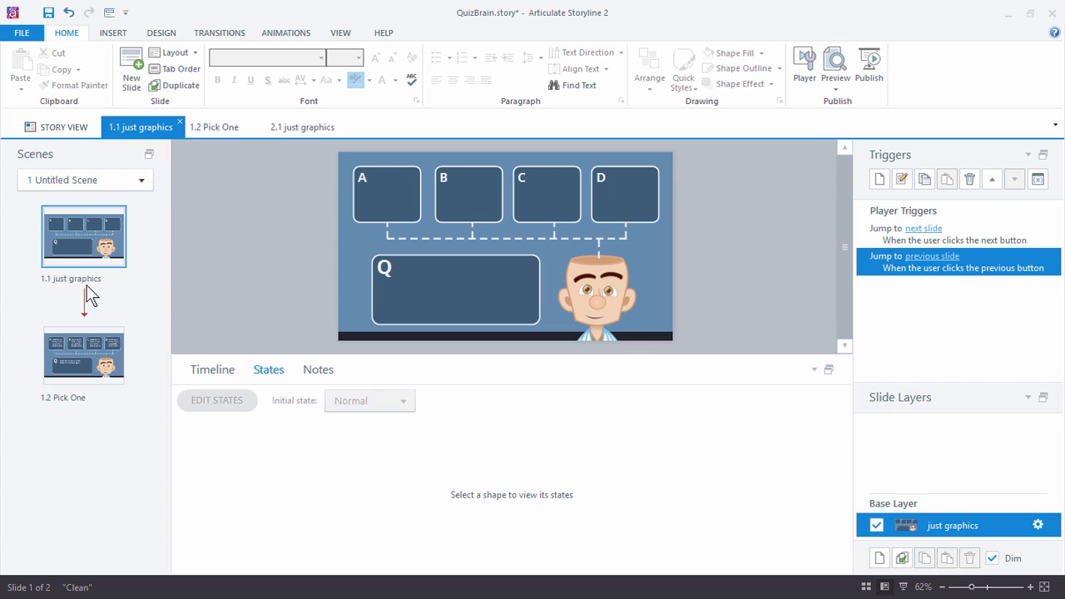
{"action": "left_click", "coordinate": [401, 198]}
{"action": "left_click", "coordinate": [465, 203]}
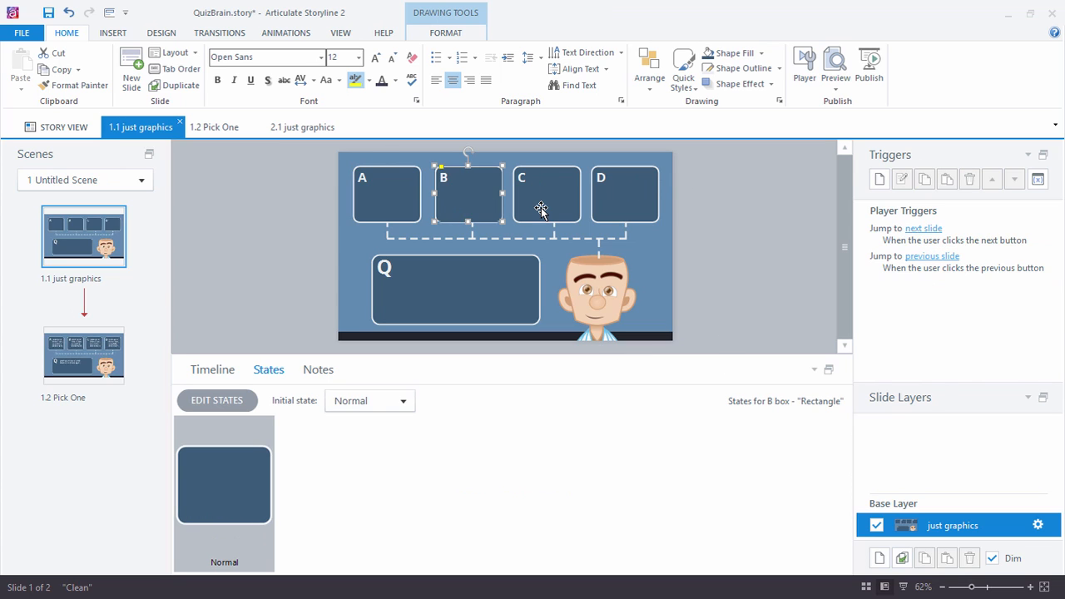
{"action": "left_click", "coordinate": [541, 210]}
{"action": "left_click", "coordinate": [639, 206]}
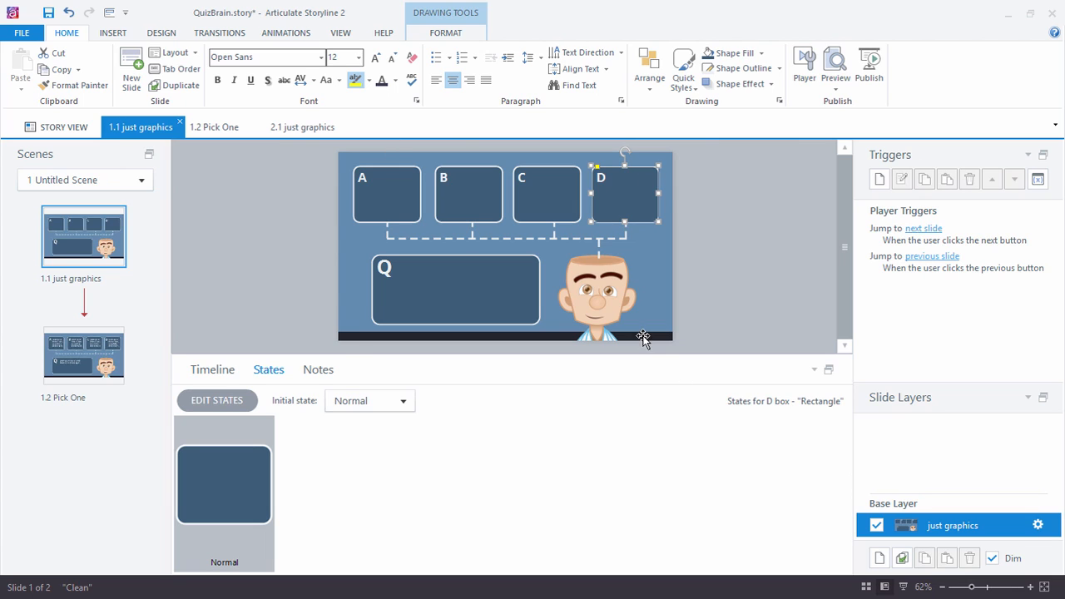
- Preview slide 1.2 Pick One, submit answer A and continue past the feedback, ending back in the slide editor
{"action": "left_click", "coordinate": [88, 349]}
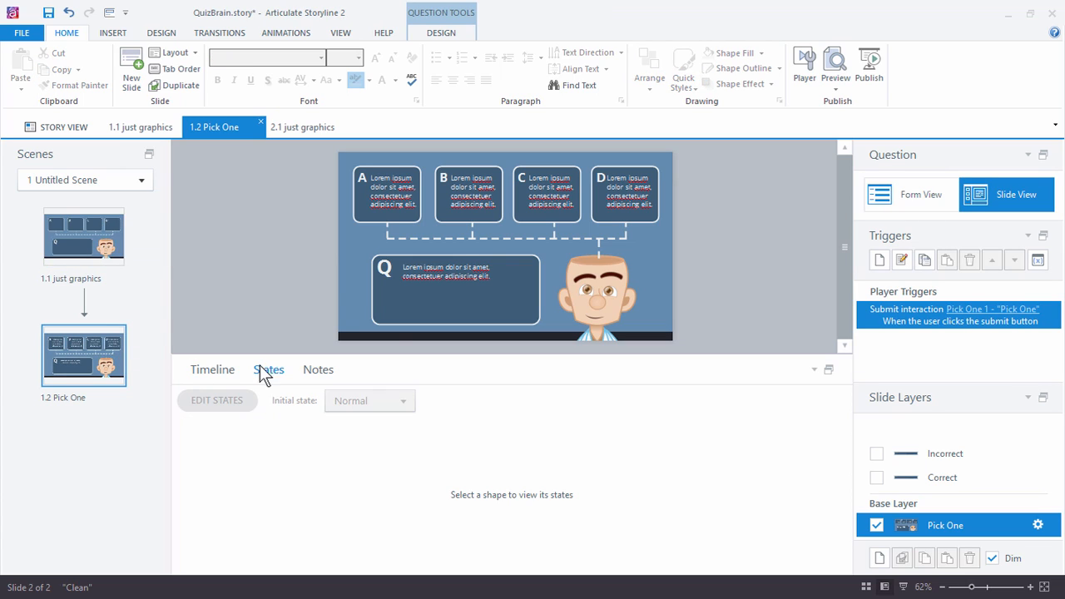
{"action": "left_click", "coordinate": [838, 84]}
{"action": "left_click", "coordinate": [854, 109]}
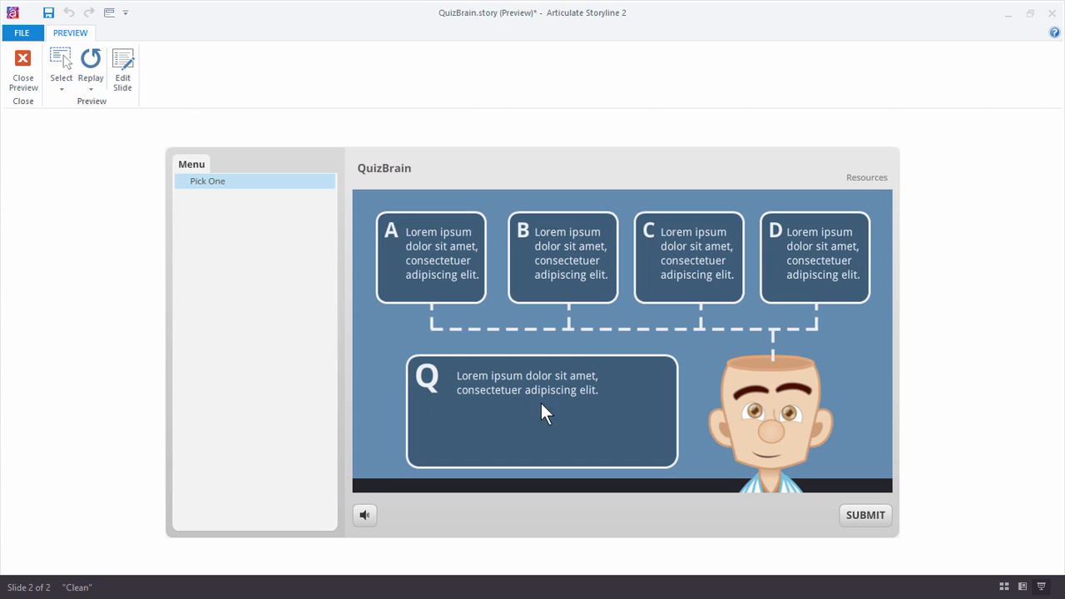
{"action": "left_click", "coordinate": [442, 246]}
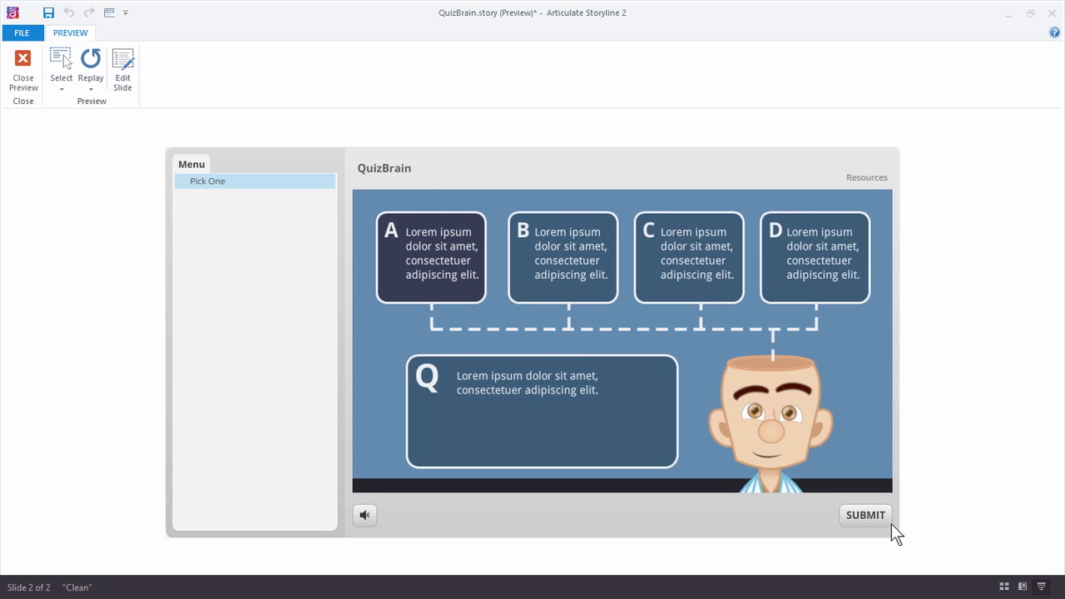
{"action": "left_click", "coordinate": [853, 520]}
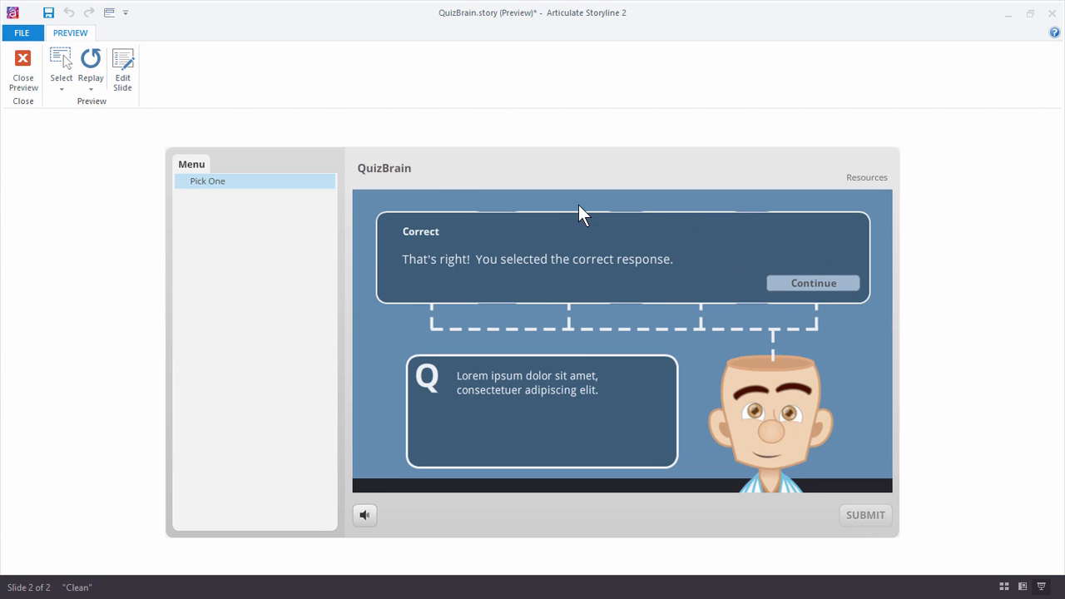
{"action": "left_click", "coordinate": [836, 283]}
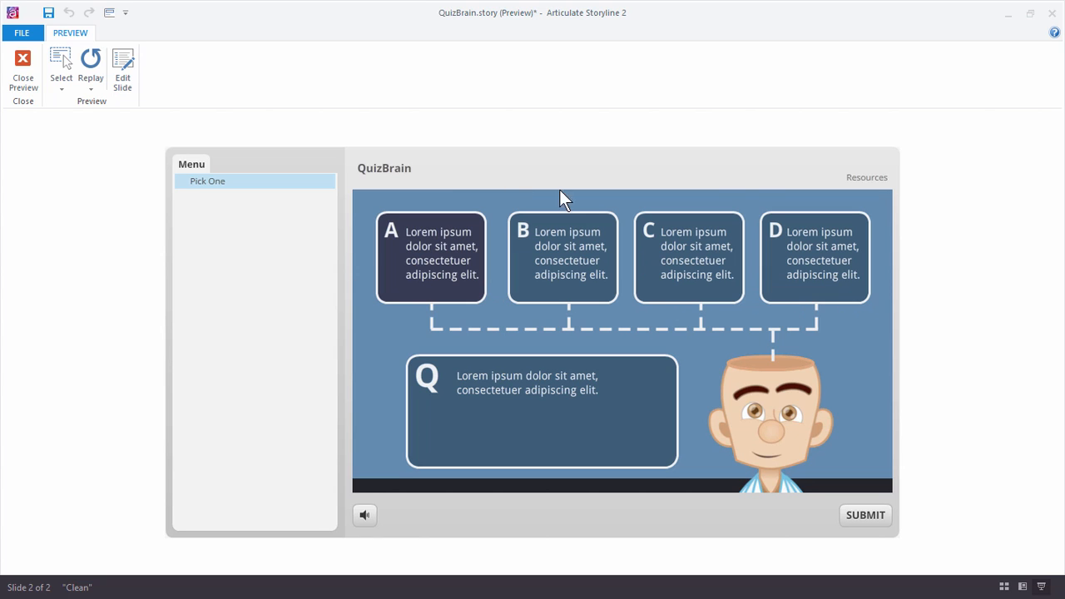
{"action": "left_click", "coordinate": [21, 77]}
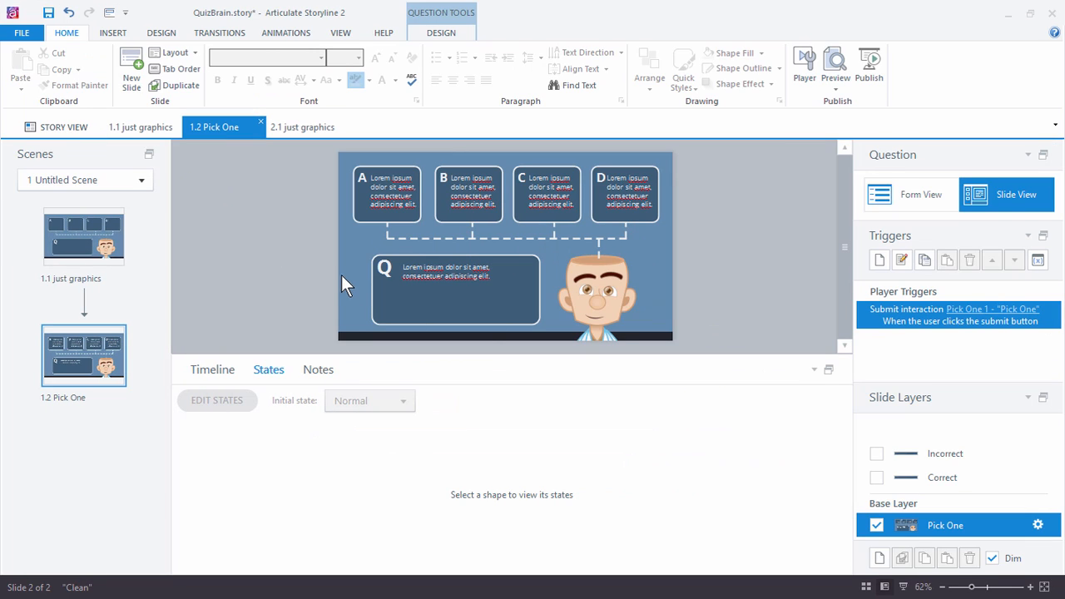
- Open slide 2.1 just graphics in the practice scene, show its timeline and enlarge the slide editing area
{"action": "left_click", "coordinate": [60, 128]}
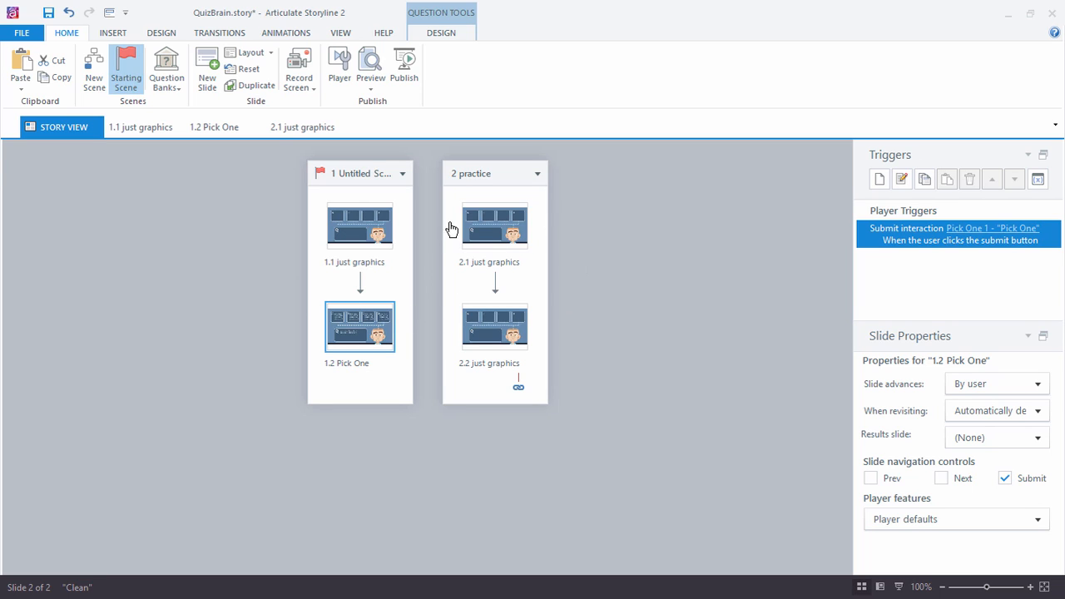
{"action": "left_click", "coordinate": [472, 230]}
{"action": "double_click", "coordinate": [472, 229]}
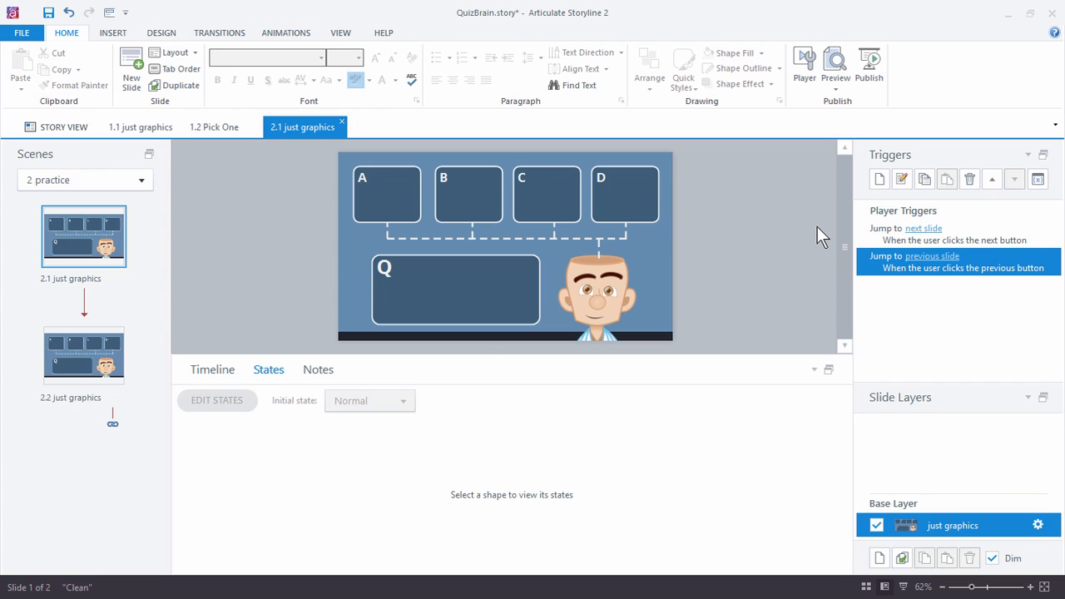
{"action": "left_click", "coordinate": [213, 370]}
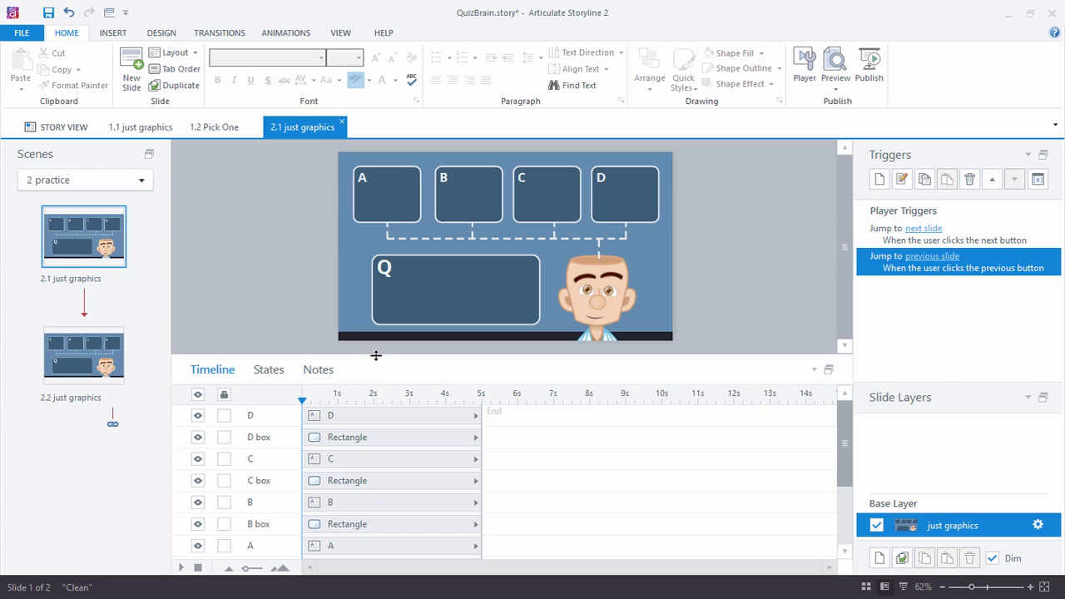
{"action": "left_click_drag", "start_coordinate": [376, 356], "coordinate": [352, 381]}
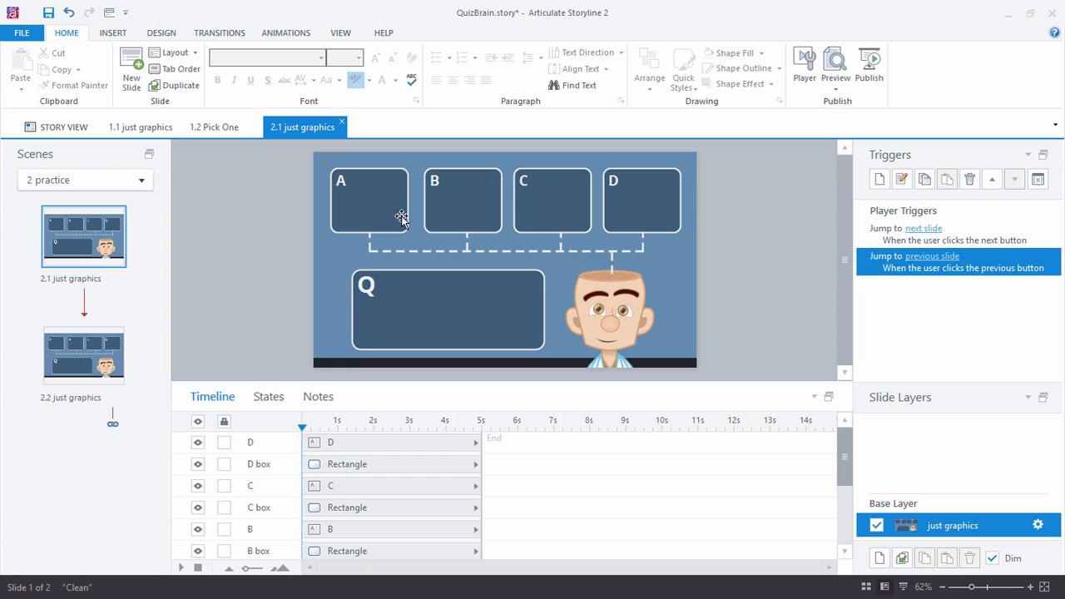
{"action": "left_click", "coordinate": [111, 35]}
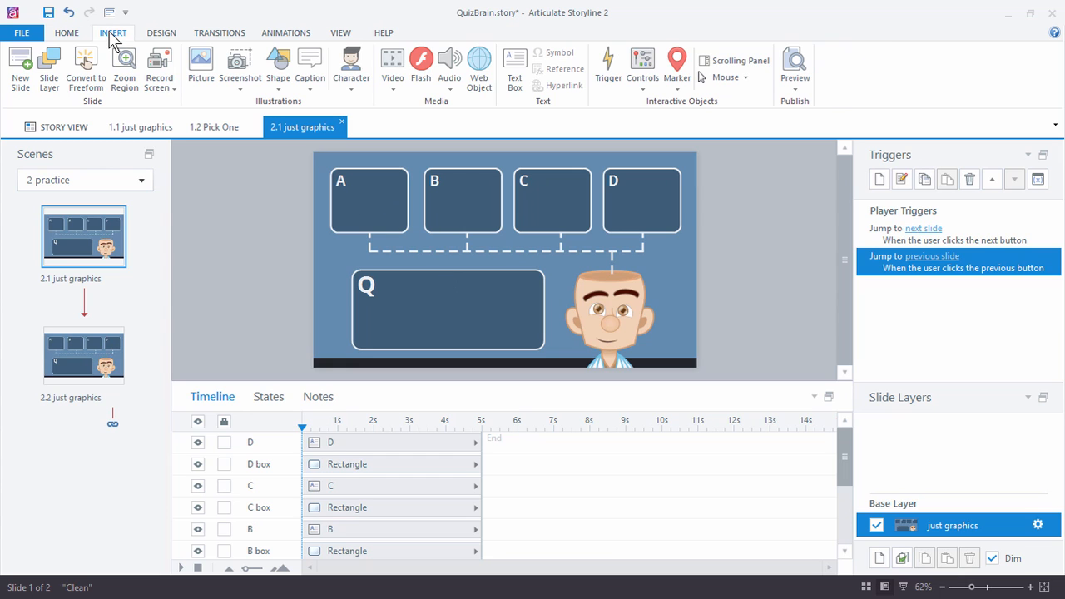
{"action": "left_click", "coordinate": [86, 70]}
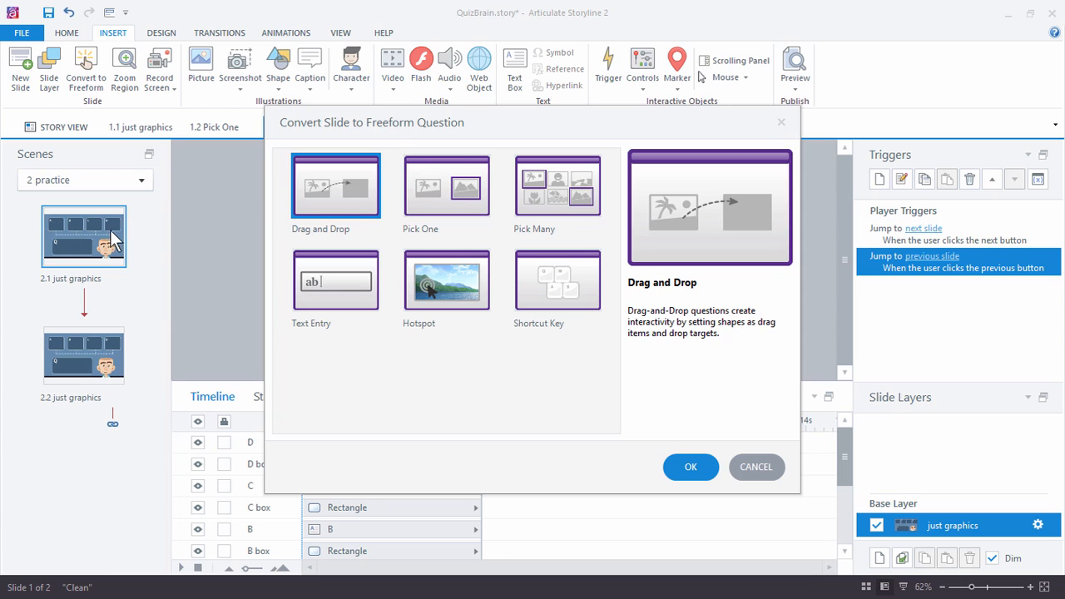
{"action": "left_click", "coordinate": [756, 467]}
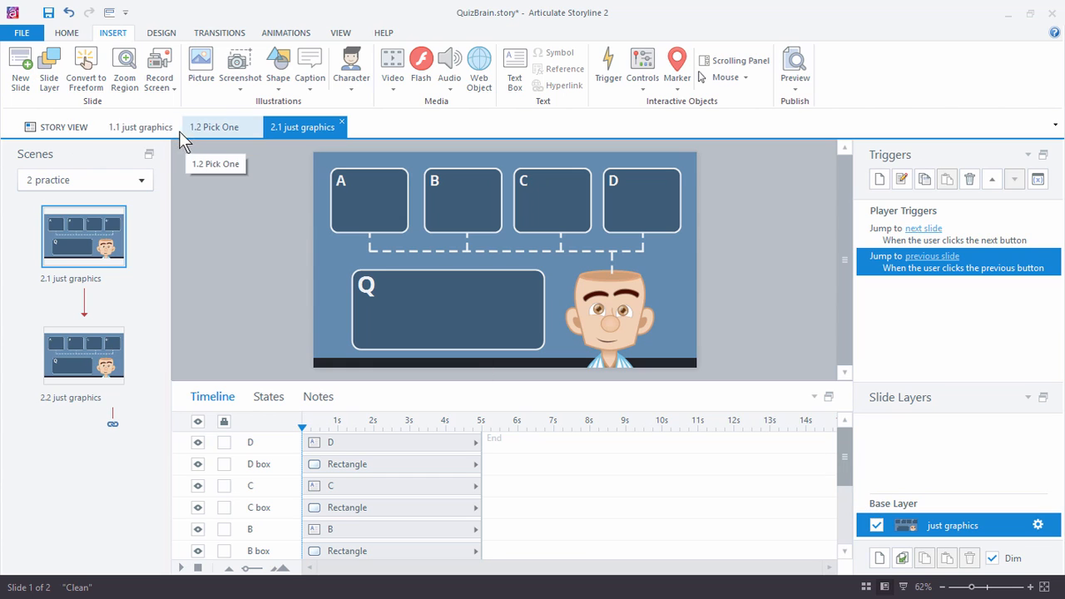
- Examine the Incorrect and Correct feedback layers of slide 1.2 Pick One, ending on its base layer
{"action": "left_click", "coordinate": [205, 132]}
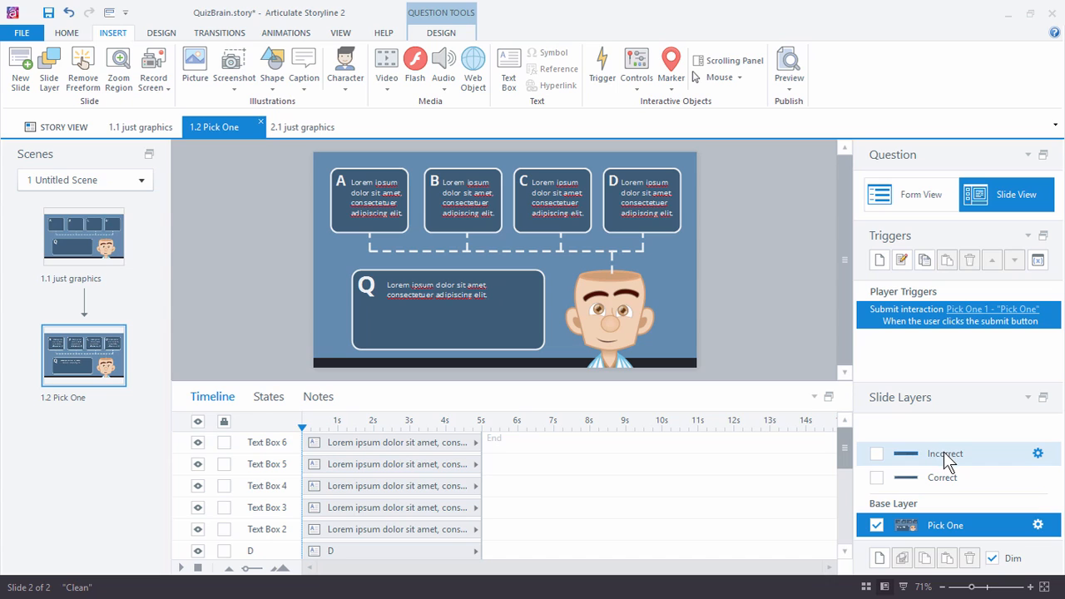
{"action": "left_click", "coordinate": [943, 453]}
{"action": "left_click", "coordinate": [948, 483]}
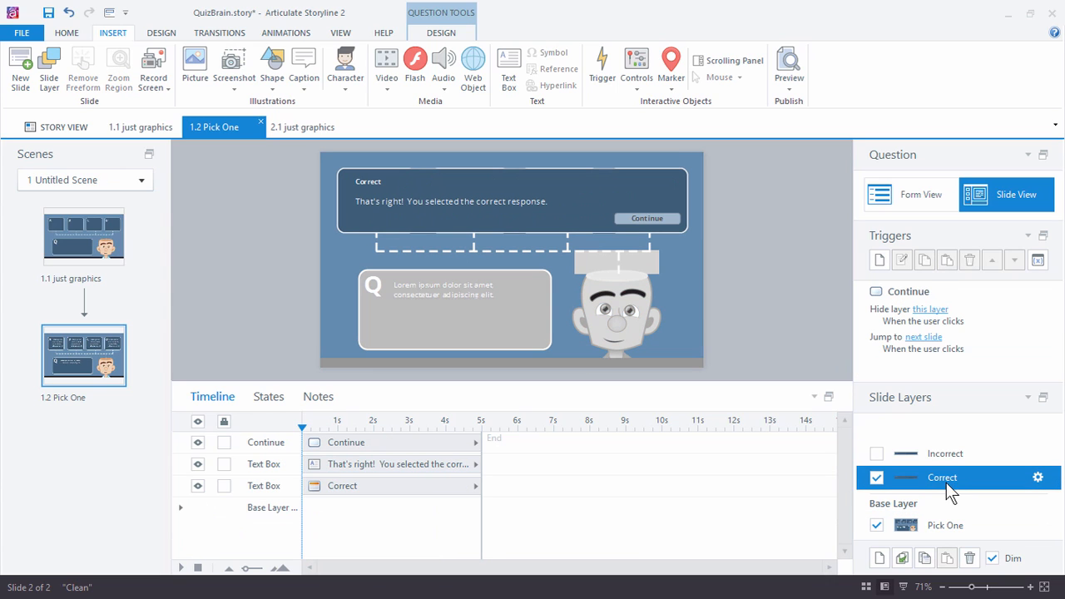
{"action": "left_click", "coordinate": [943, 455]}
{"action": "left_click", "coordinate": [936, 524]}
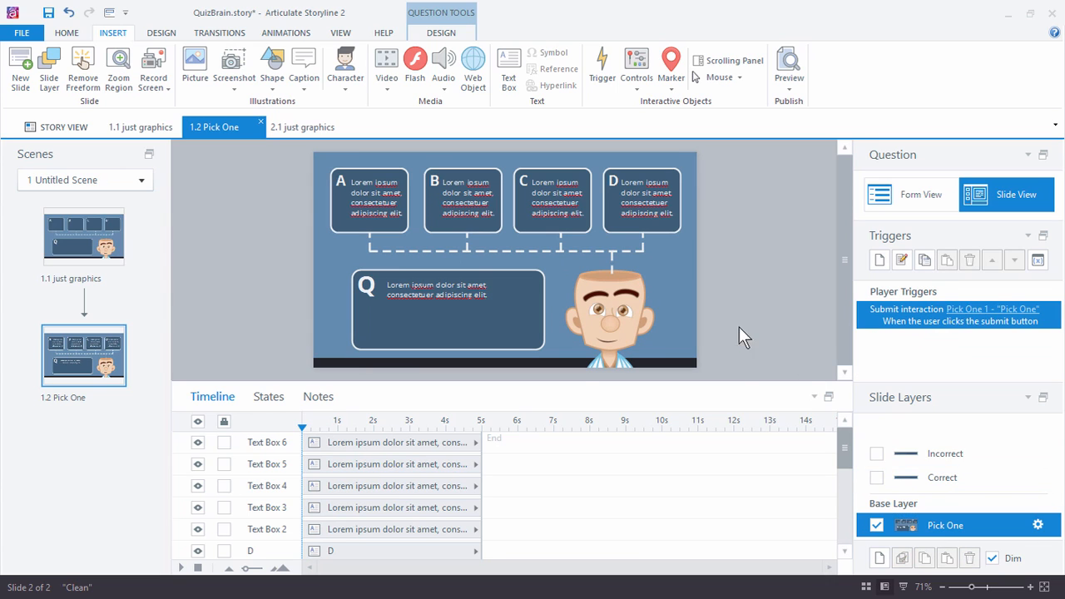
- On practice slide 2.1, delete the fourth answer box and its letter D
{"action": "left_click", "coordinate": [286, 127]}
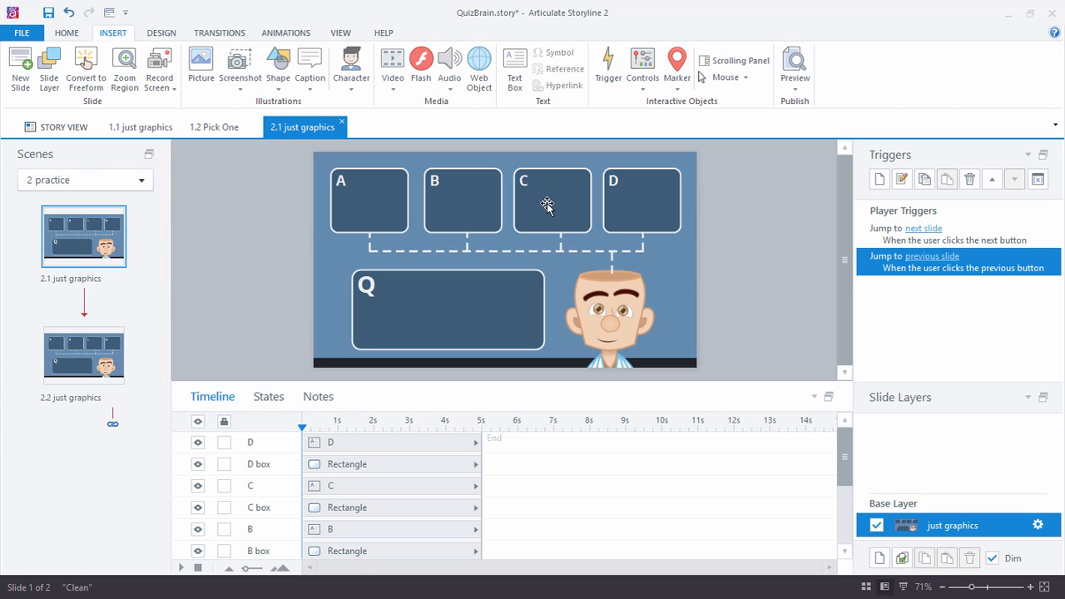
{"action": "left_click", "coordinate": [646, 200]}
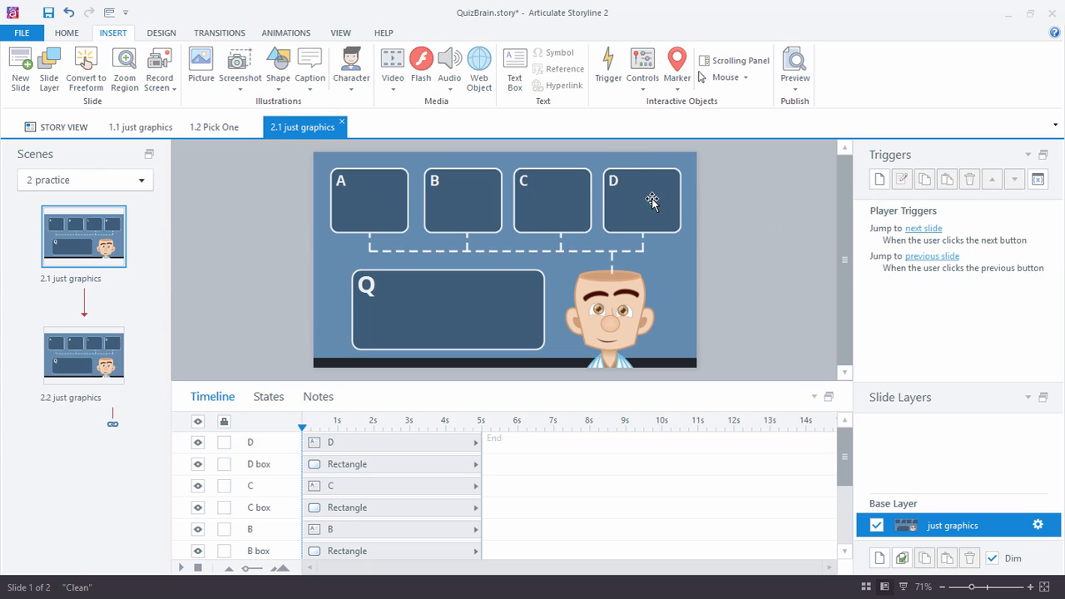
{"action": "key", "text": "Delete"}
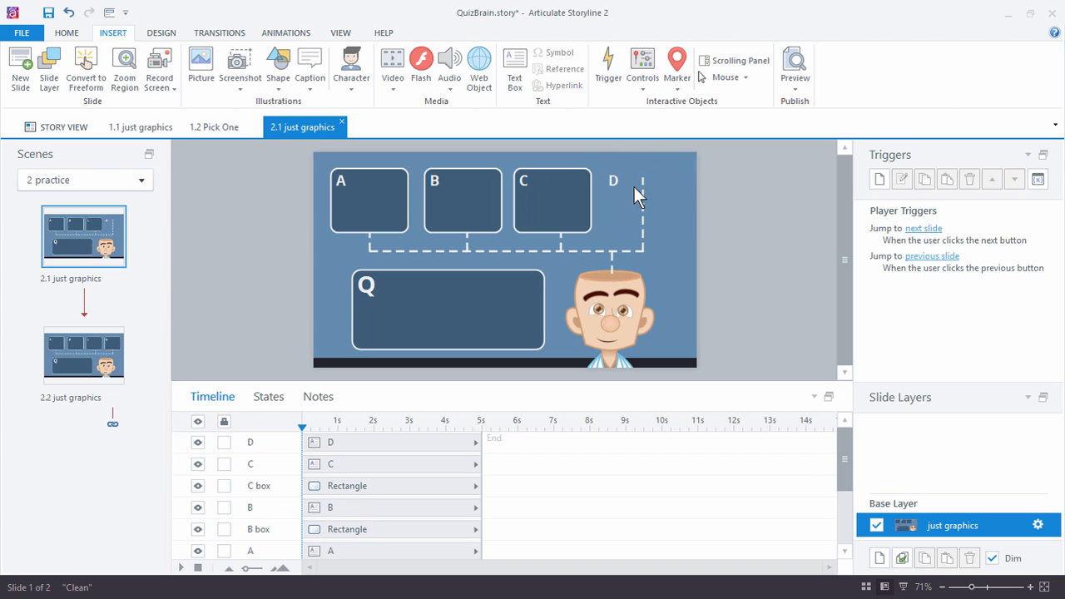
{"action": "left_click", "coordinate": [614, 178]}
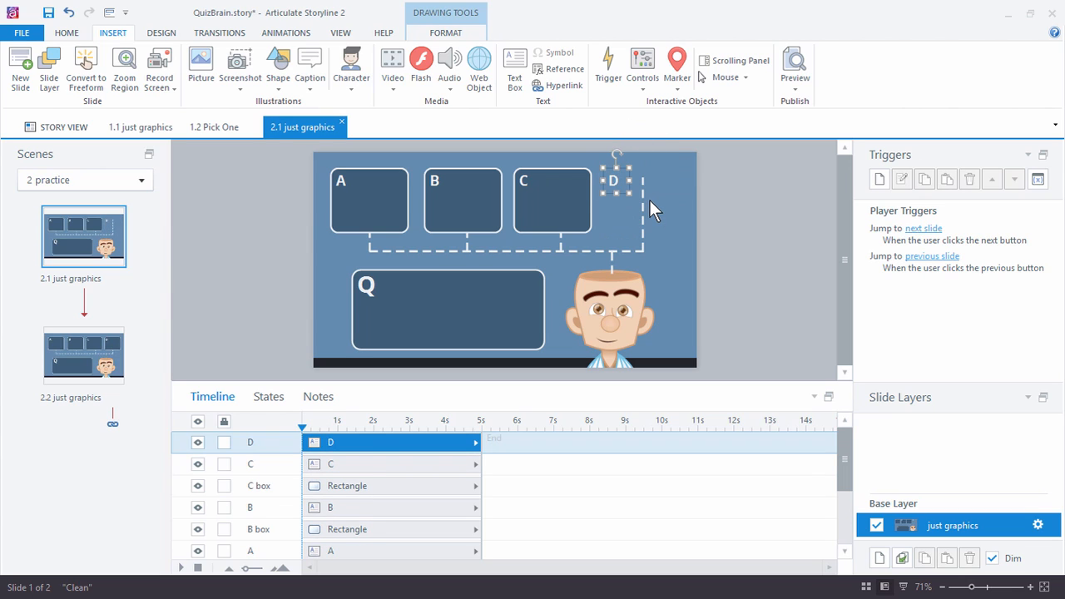
{"action": "key", "text": "Delete"}
- Ungroup the dashed connector lines and delete the vertical line that led to the removed D box
{"action": "left_click_drag", "start_coordinate": [654, 165], "coordinate": [619, 272]}
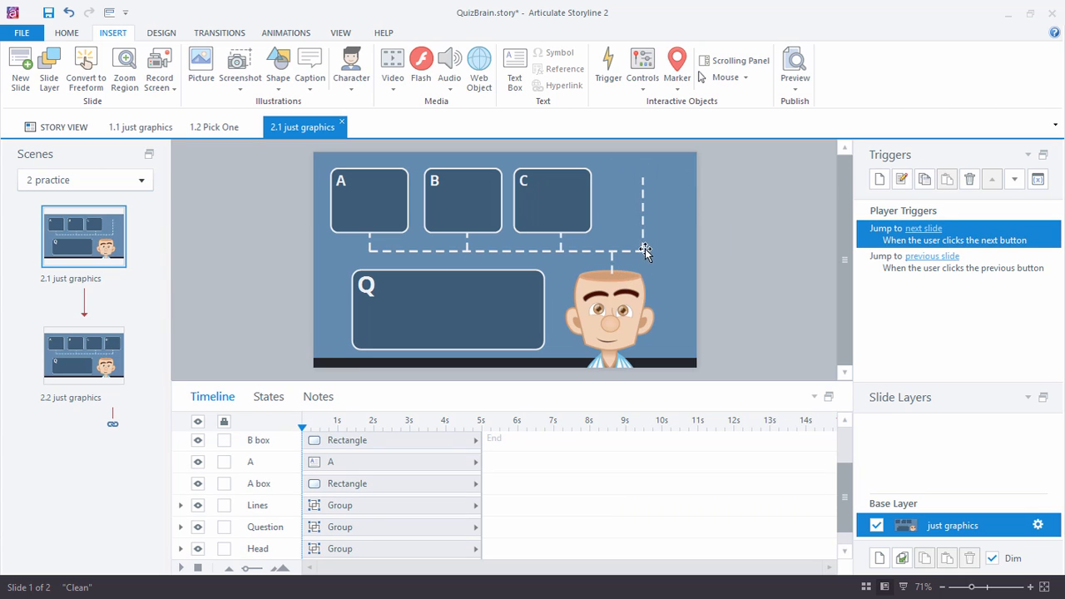
{"action": "left_click", "coordinate": [643, 248]}
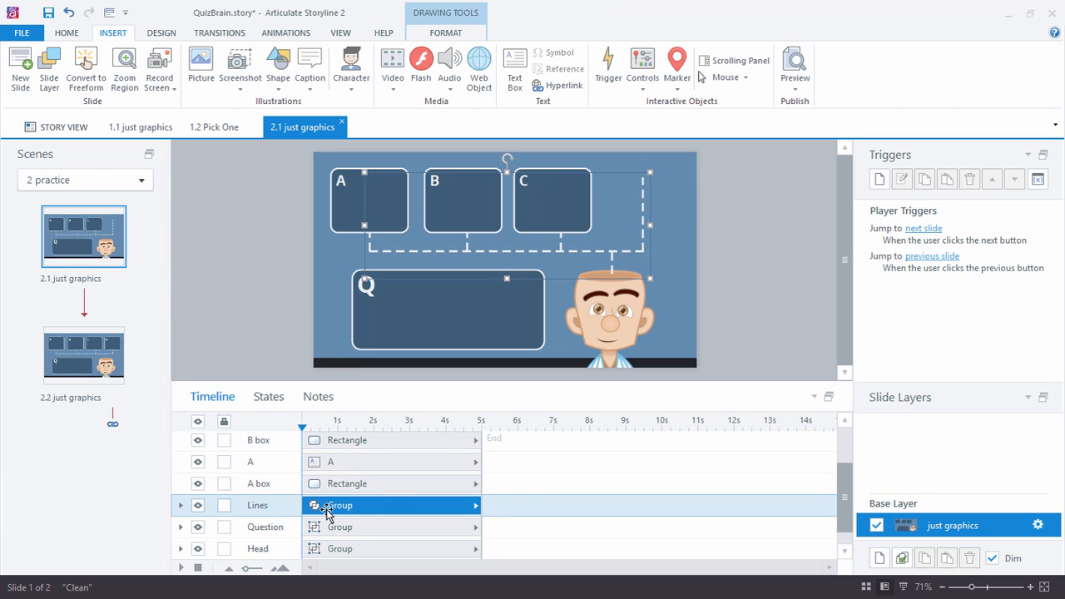
{"action": "key", "text": "ctrl+shift+g"}
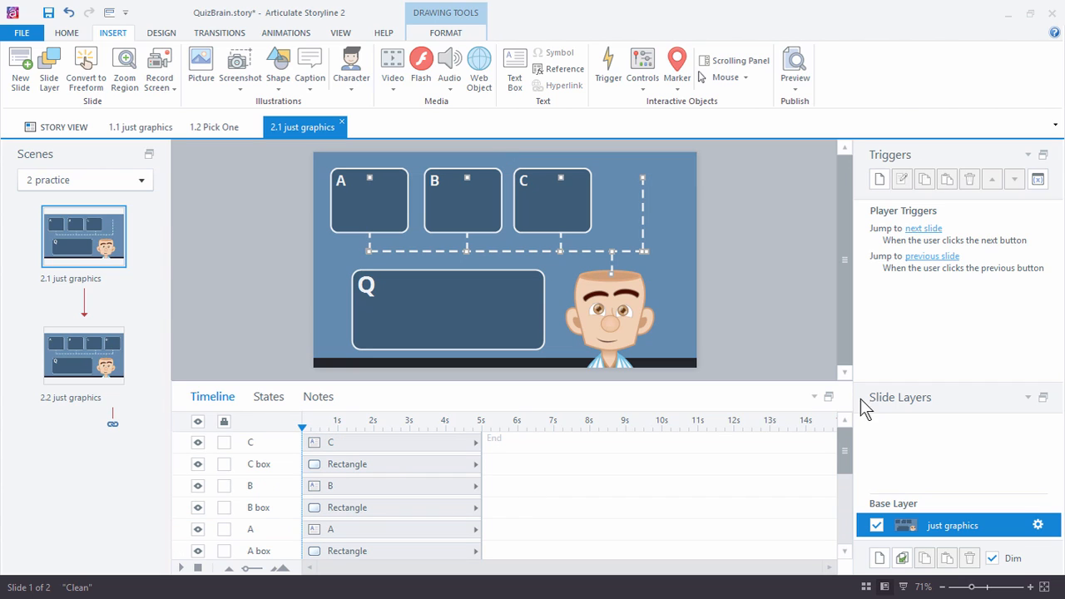
{"action": "left_click", "coordinate": [637, 223]}
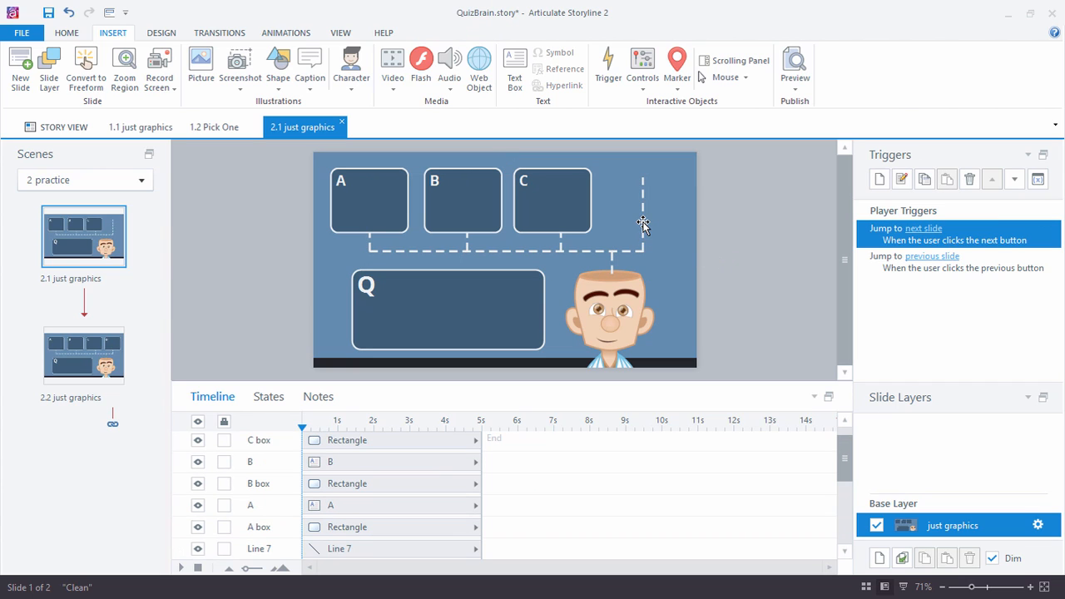
{"action": "left_click", "coordinate": [643, 223]}
{"action": "key", "text": "Delete"}
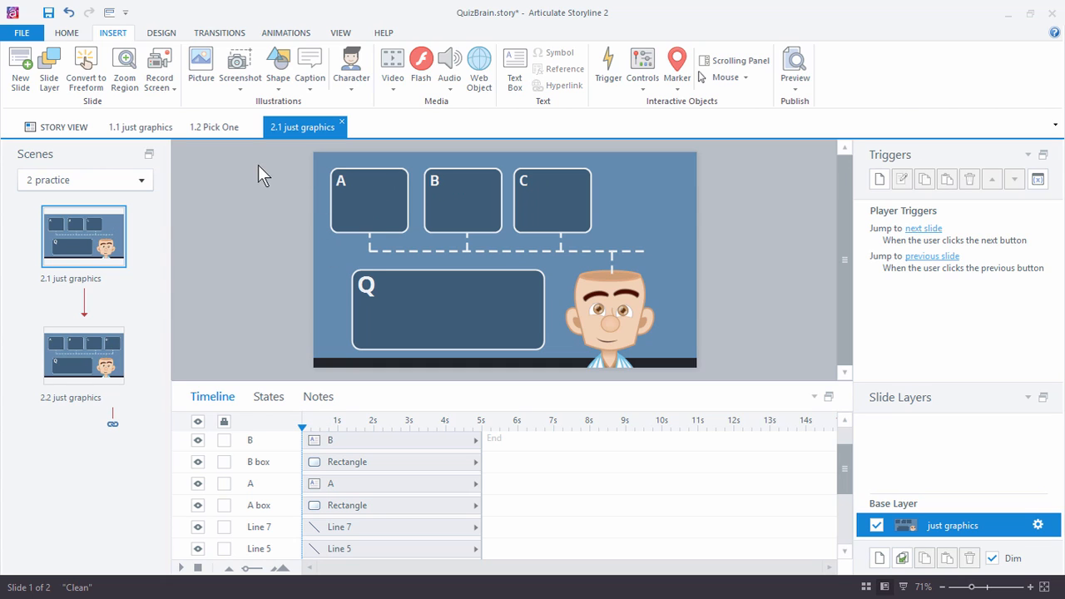
- Delete the letters A, B and C and distribute the three remaining answer boxes horizontally
{"action": "mouse_move", "coordinate": [260, 165]}
{"action": "left_mouse_down"}
{"action": "mouse_move", "coordinate": [571, 193]}
{"action": "mouse_move", "coordinate": [613, 218]}
{"action": "left_mouse_up"}
{"action": "key", "text": "Delete"}
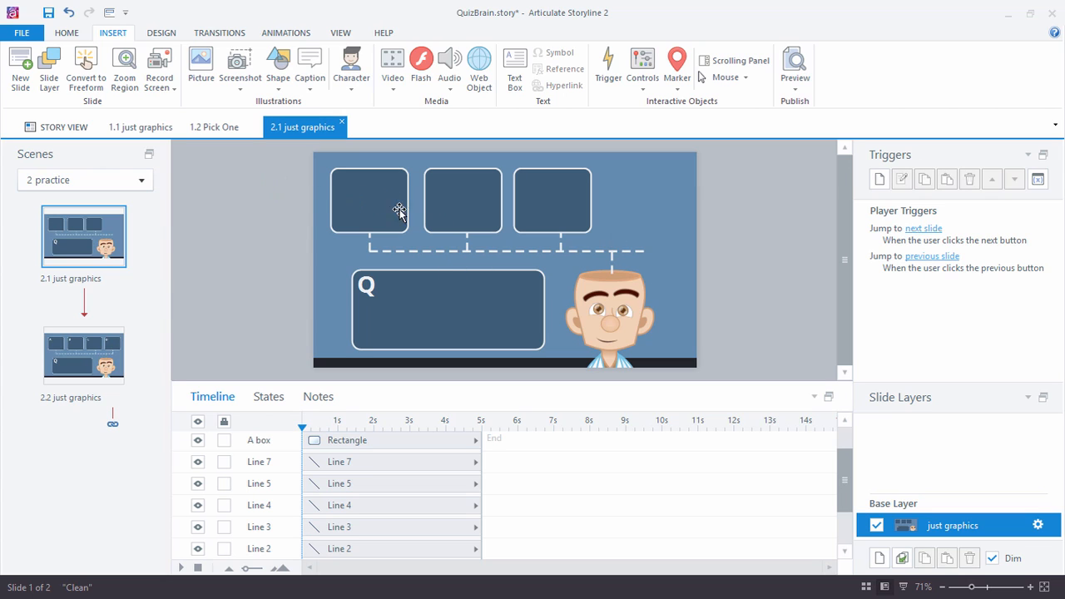
{"action": "mouse_move", "coordinate": [301, 160]}
{"action": "left_mouse_down"}
{"action": "mouse_move", "coordinate": [632, 235]}
{"action": "mouse_move", "coordinate": [629, 249]}
{"action": "left_mouse_up"}
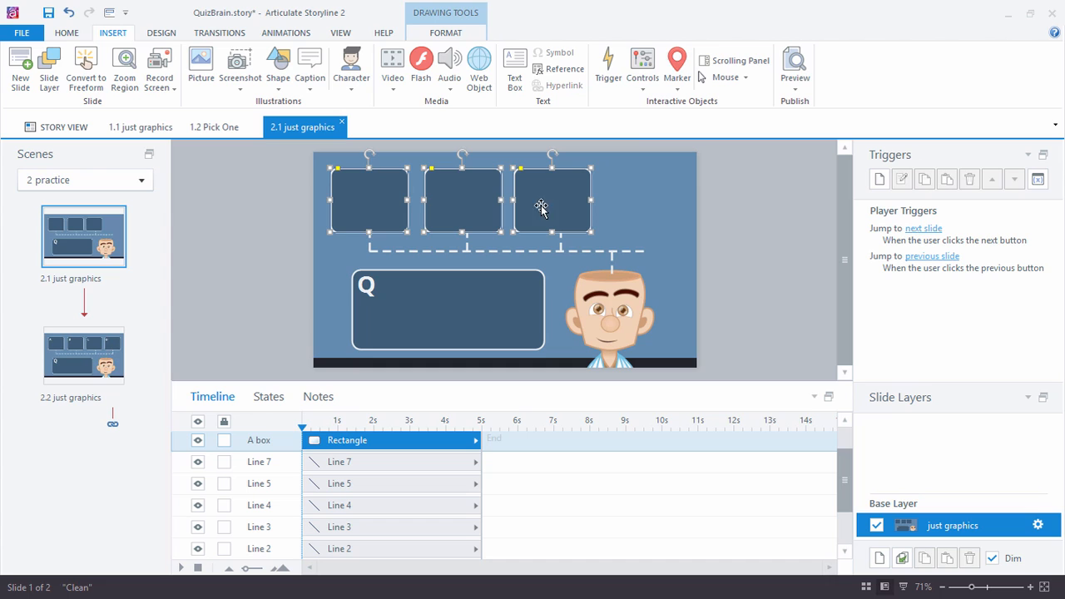
{"action": "left_click", "coordinate": [435, 37]}
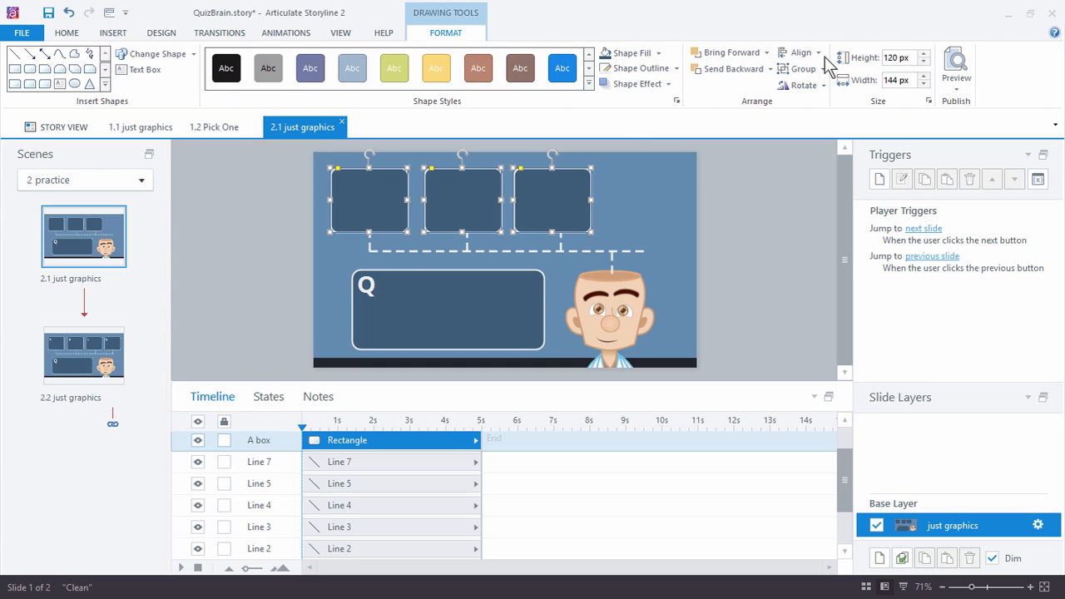
{"action": "left_click", "coordinate": [794, 52]}
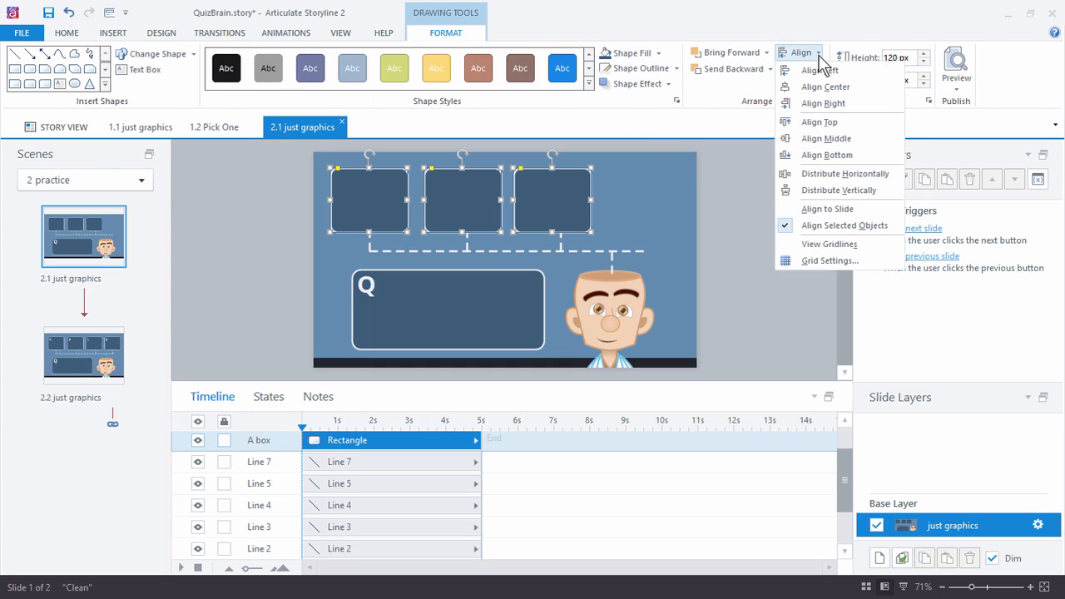
{"action": "left_click", "coordinate": [843, 173]}
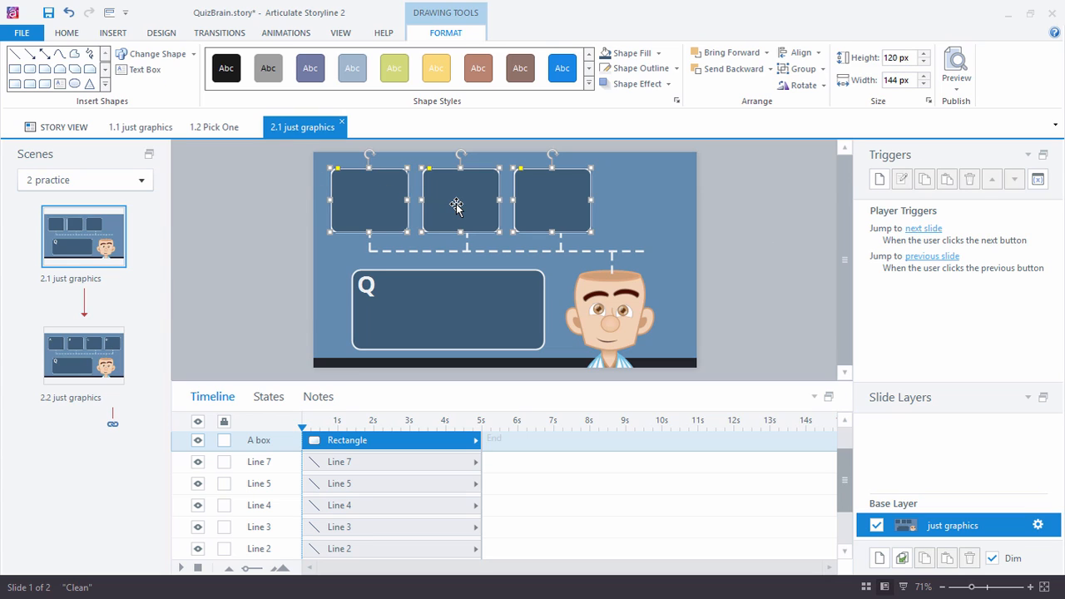
- Group the three answer boxes and stretch the group horizontally until it spans nearly the full slide width
{"action": "key", "text": "ctrl+g"}
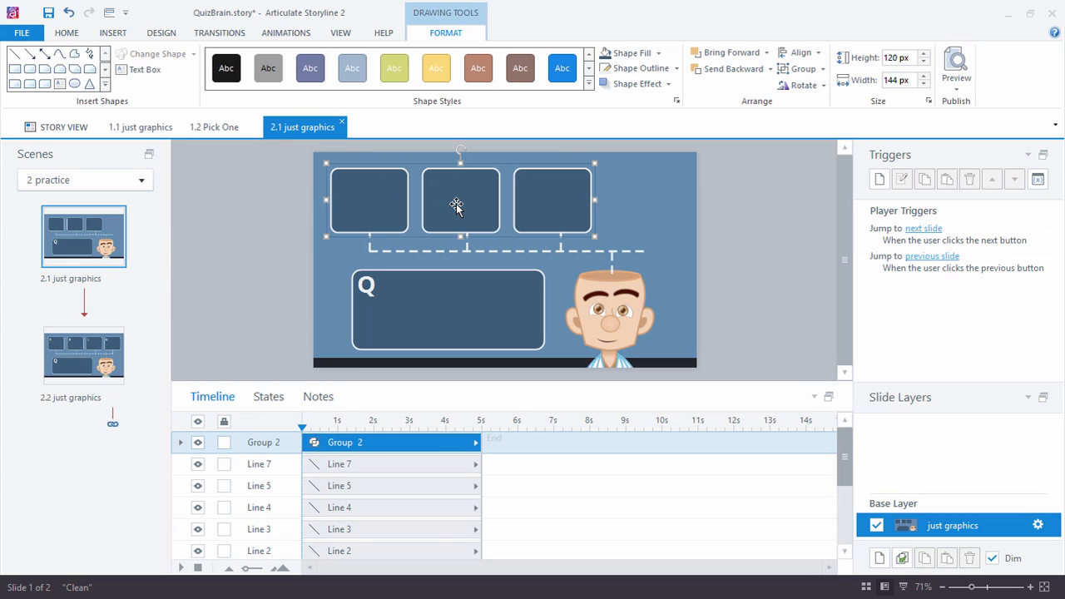
{"action": "left_click_drag", "start_coordinate": [608, 200], "coordinate": [684, 202]}
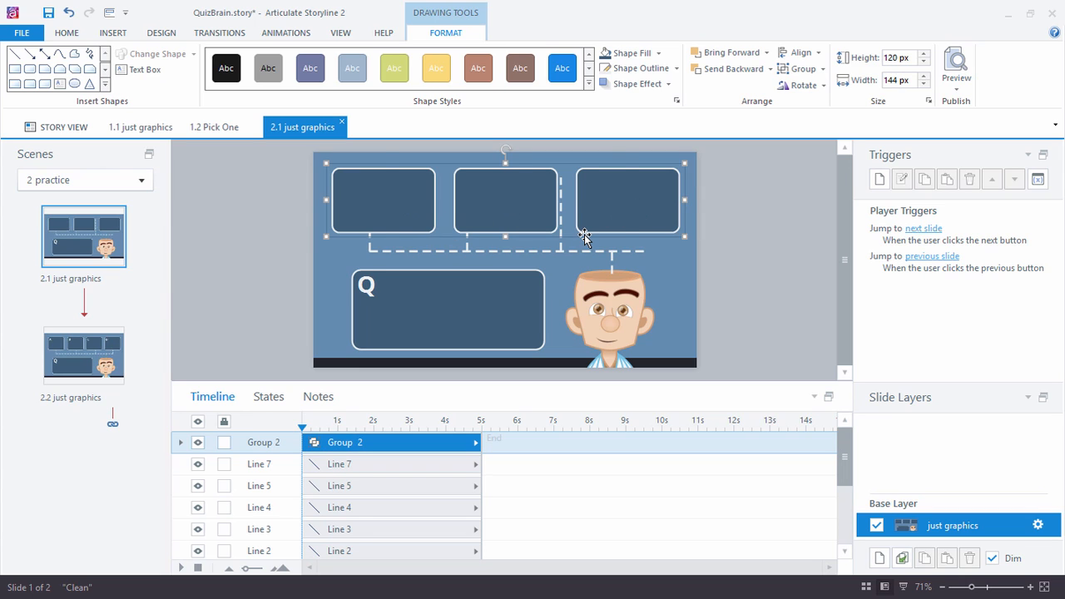
- Ungroup the three answer boxes and shift the second vertical connector line right until it is centred under the middle box
{"action": "key", "text": "ctrl+shift+g"}
{"action": "left_click", "coordinate": [715, 271]}
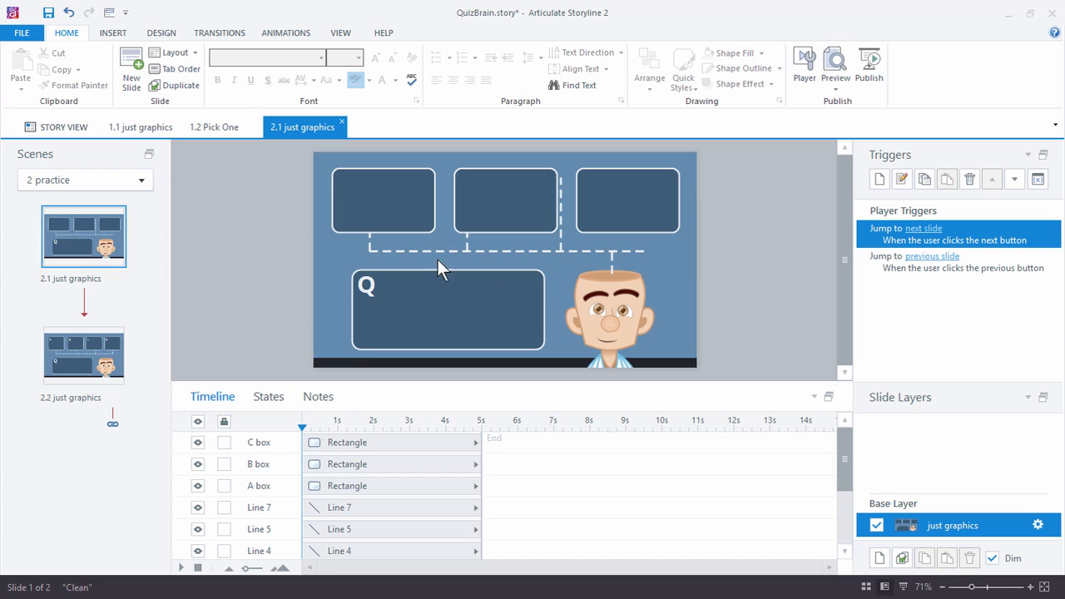
{"action": "left_click", "coordinate": [467, 240]}
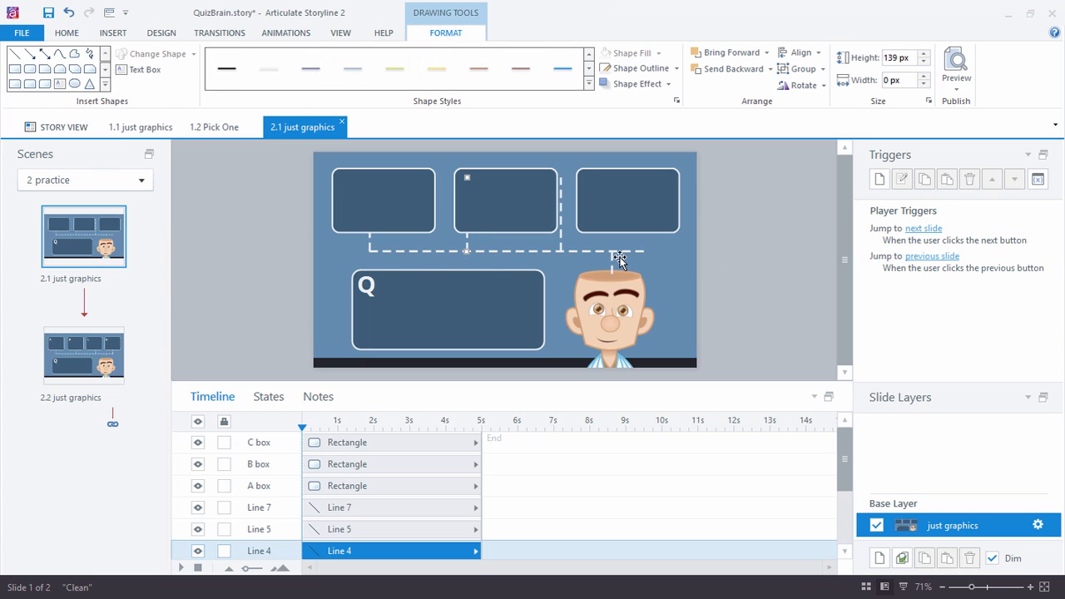
{"action": "key", "text": "Right"}
{"action": "key", "text": "Right"}
{"action": "key", "text": "Right"}
{"action": "key", "text": "Right"}
{"action": "key", "text": "Right"}
{"action": "key", "text": "Right"}
{"action": "key", "text": "Right"}
{"action": "key", "text": "Right"}
{"action": "key", "text": "Right"}
{"action": "key", "text": "Right"}
{"action": "key", "text": "Right"}
{"action": "key", "text": "Right"}
{"action": "key", "text": "Right"}
{"action": "key", "text": "Right"}
{"action": "key", "text": "Right"}
{"action": "key", "text": "Right"}
{"action": "key", "text": "Right"}
{"action": "key", "text": "Right"}
{"action": "key", "text": "Right"}
{"action": "key", "text": "Right"}
{"action": "key", "text": "Right"}
- Shift the third vertical connector line right to the end of the horizontal dashed line, beneath the third answer box
{"action": "left_click", "coordinate": [562, 237]}
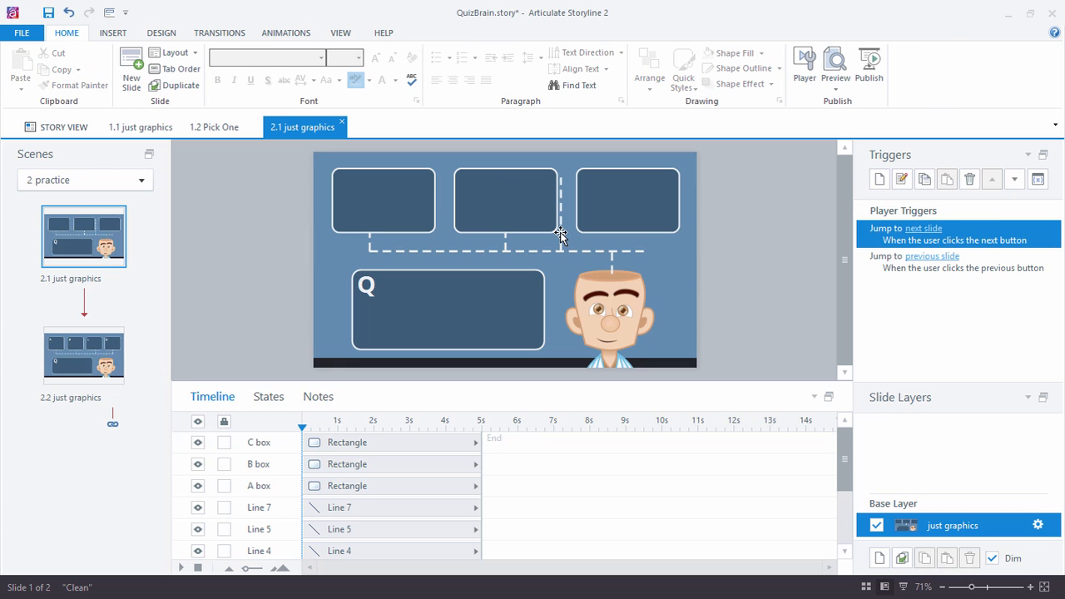
{"action": "left_click", "coordinate": [562, 237]}
{"action": "key", "text": "Right"}
{"action": "key", "text": "Right"}
{"action": "key", "text": "Right"}
{"action": "key", "text": "Right"}
{"action": "key", "text": "Right"}
{"action": "key", "text": "Right"}
{"action": "key", "text": "Right"}
{"action": "key", "text": "Right"}
{"action": "key", "text": "Right"}
{"action": "key", "text": "Right"}
{"action": "key", "text": "Right"}
{"action": "key", "text": "Right"}
{"action": "key", "text": "Right"}
{"action": "key", "text": "Right"}
{"action": "key", "text": "Right"}
{"action": "key", "text": "Right"}
{"action": "key", "text": "Right"}
{"action": "key", "text": "Right"}
{"action": "key", "text": "Right"}
{"action": "key", "text": "Right"}
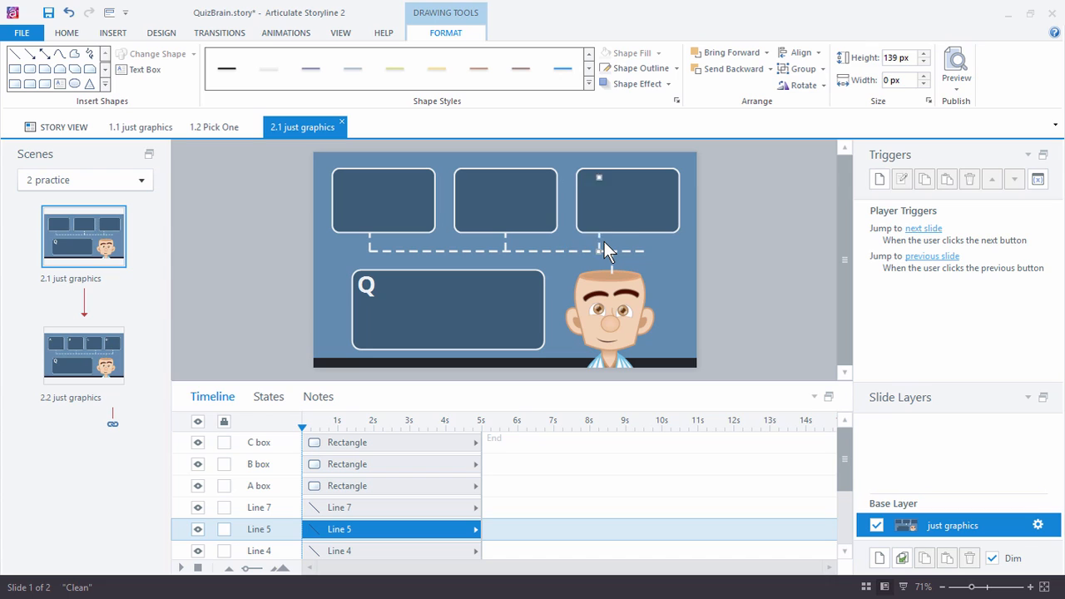
{"action": "key", "text": "Right"}
{"action": "key", "text": "Right"}
{"action": "key", "text": "Right"}
{"action": "key", "text": "Right"}
{"action": "key", "text": "Right"}
{"action": "key", "text": "Right"}
{"action": "key", "text": "Right"}
{"action": "key", "text": "Right"}
{"action": "key", "text": "Right"}
{"action": "key", "text": "Right"}
{"action": "key", "text": "Right"}
{"action": "key", "text": "Right"}
{"action": "key", "text": "Right"}
{"action": "key", "text": "Right"}
{"action": "key", "text": "Right"}
{"action": "key", "text": "Right"}
{"action": "key", "text": "Right"}
{"action": "key", "text": "Right"}
{"action": "key", "text": "Right"}
{"action": "key", "text": "Right"}
{"action": "left_click", "coordinate": [597, 238]}
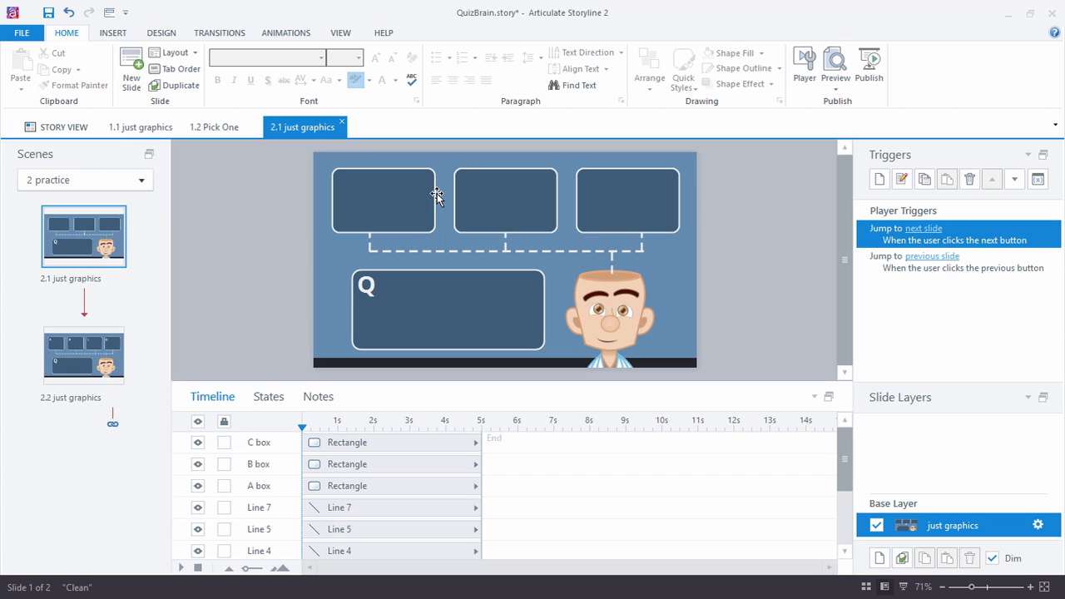
{"action": "left_click", "coordinate": [373, 286]}
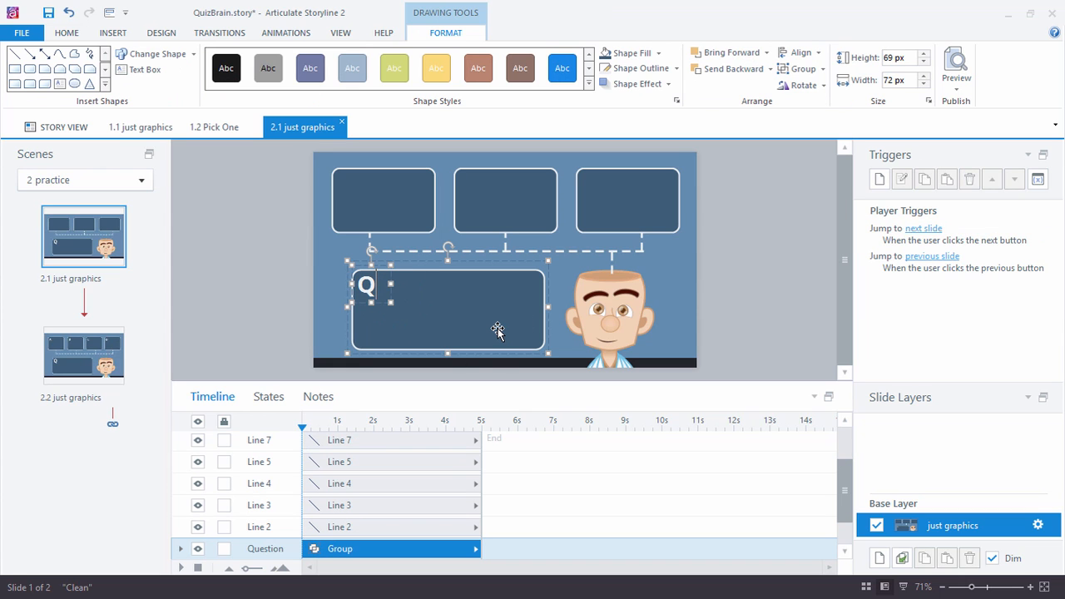
{"action": "left_click", "coordinate": [742, 269]}
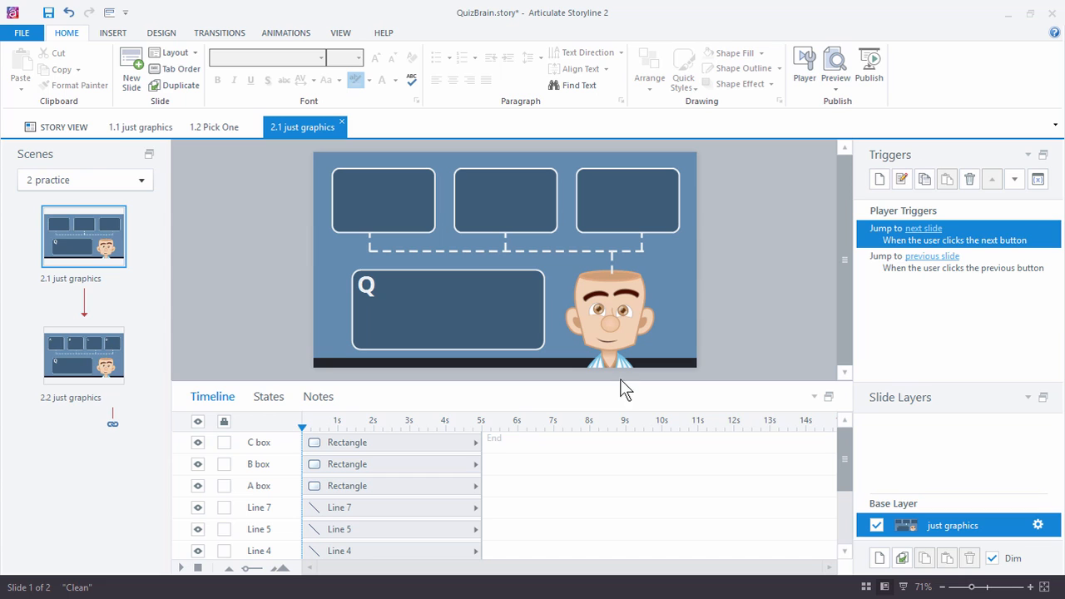
- Convert the slide to a Pick One freeform question
{"action": "left_click", "coordinate": [114, 32]}
{"action": "left_click", "coordinate": [85, 76]}
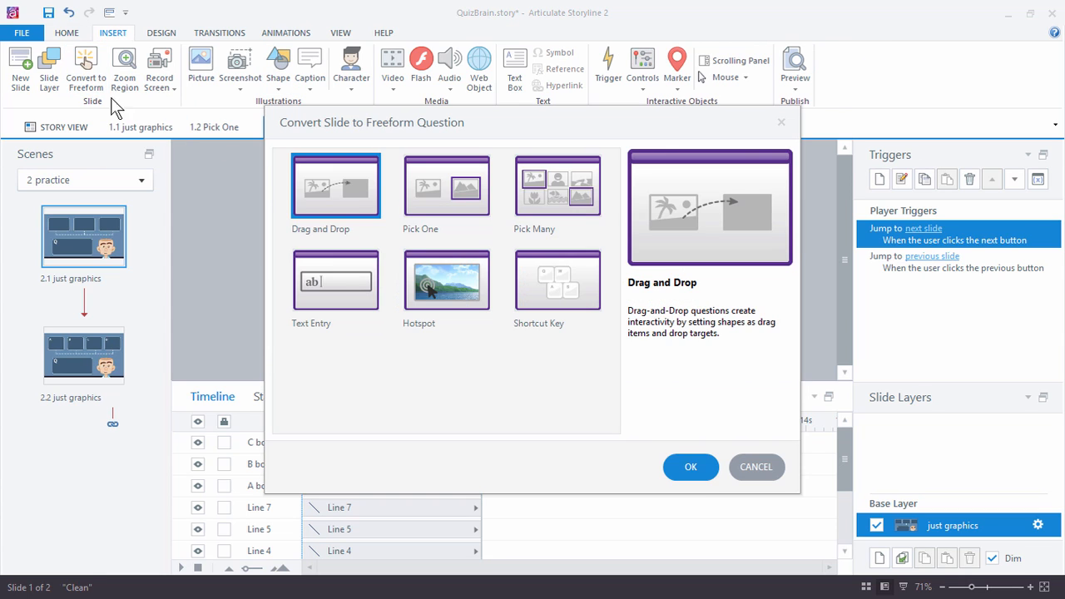
{"action": "left_click", "coordinate": [447, 185]}
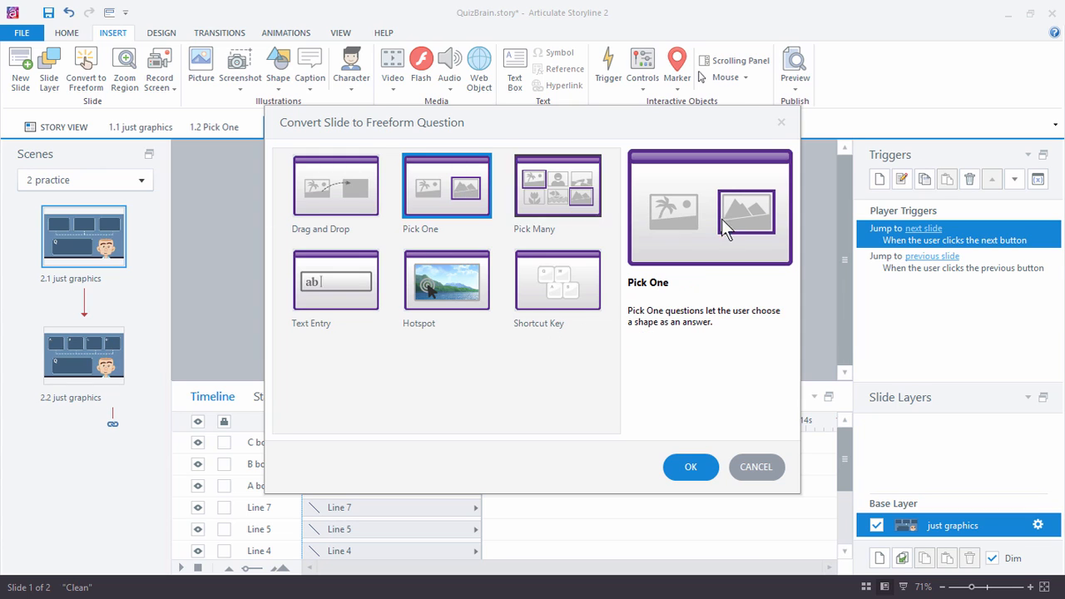
{"action": "left_click", "coordinate": [692, 474]}
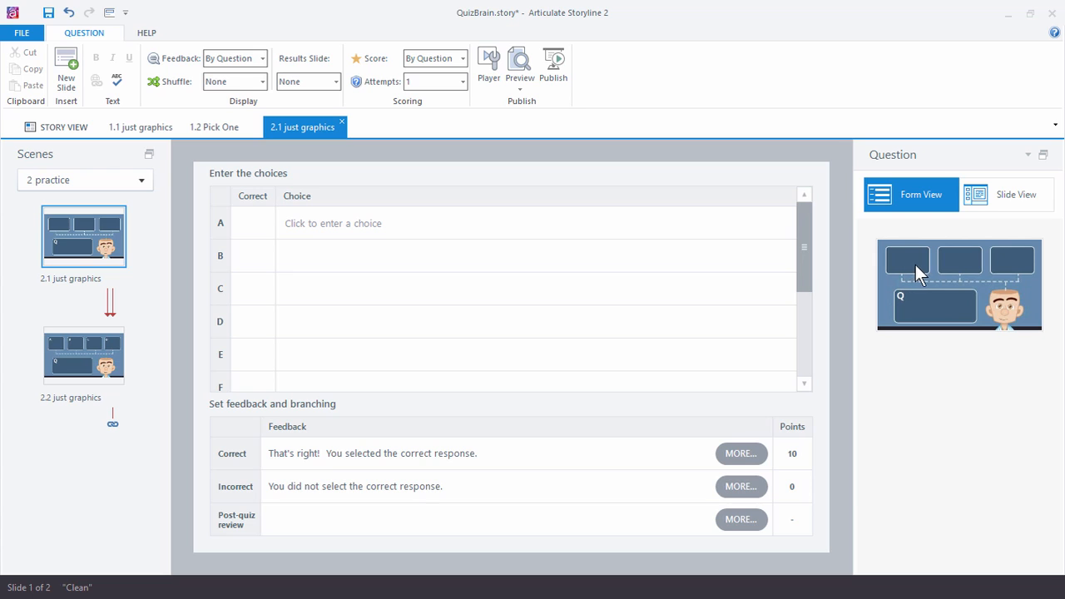
- Assign A box, B box and C box as choices A, B and C, and mark A box as the correct answer
{"action": "left_click", "coordinate": [321, 222]}
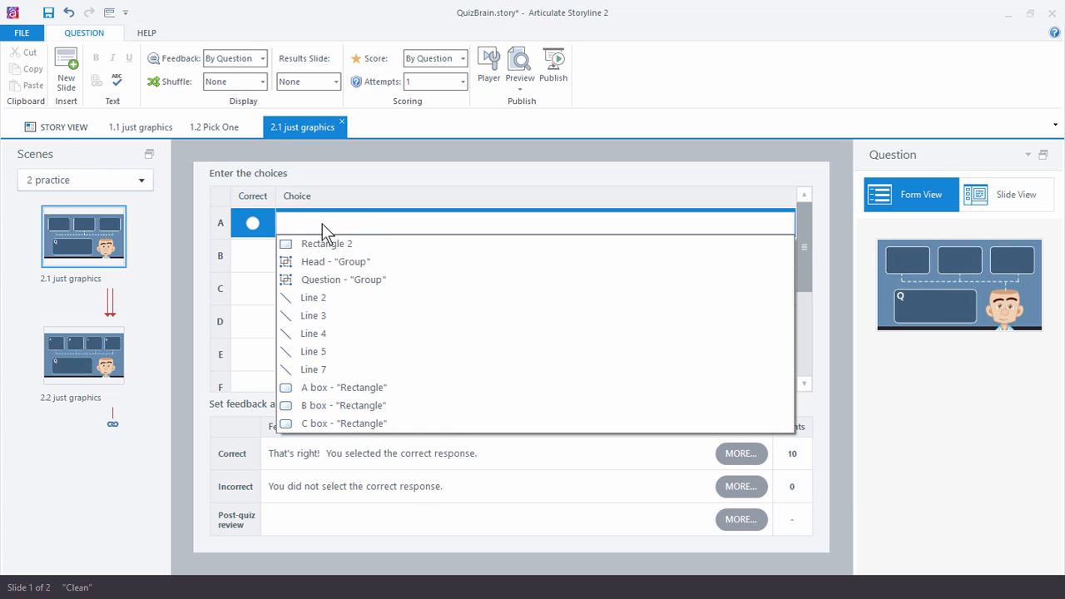
{"action": "left_click", "coordinate": [335, 393]}
{"action": "left_click", "coordinate": [282, 259]}
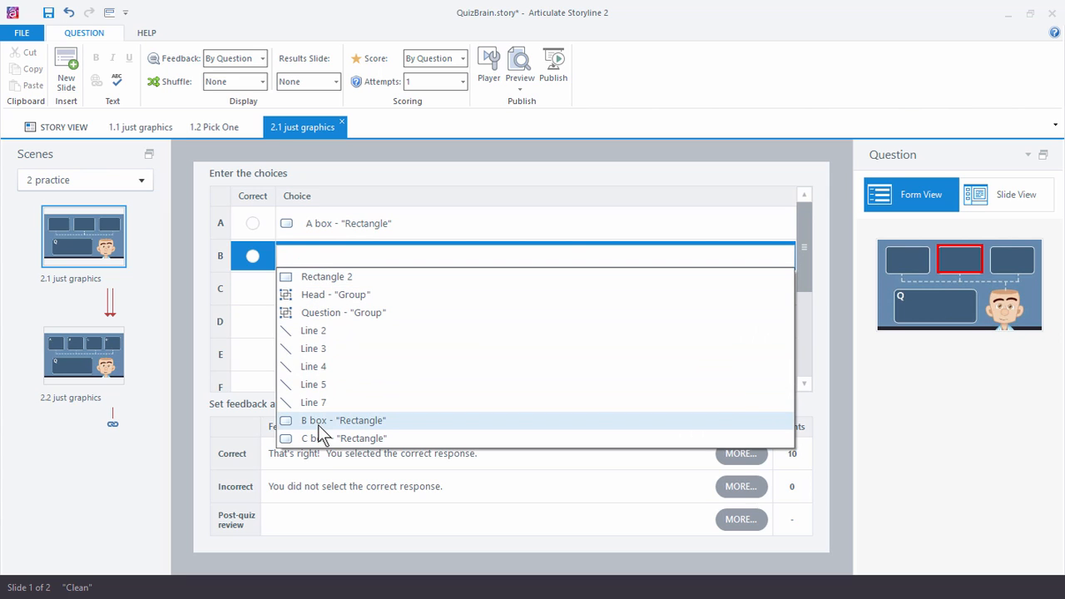
{"action": "left_click", "coordinate": [318, 422]}
{"action": "left_click", "coordinate": [300, 287]}
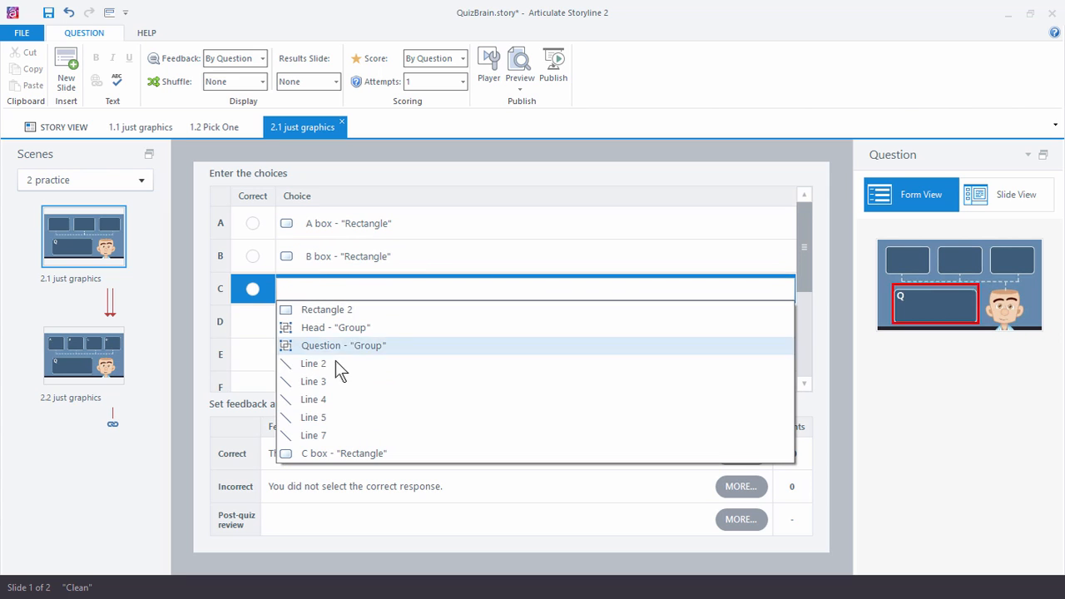
{"action": "left_click", "coordinate": [303, 449]}
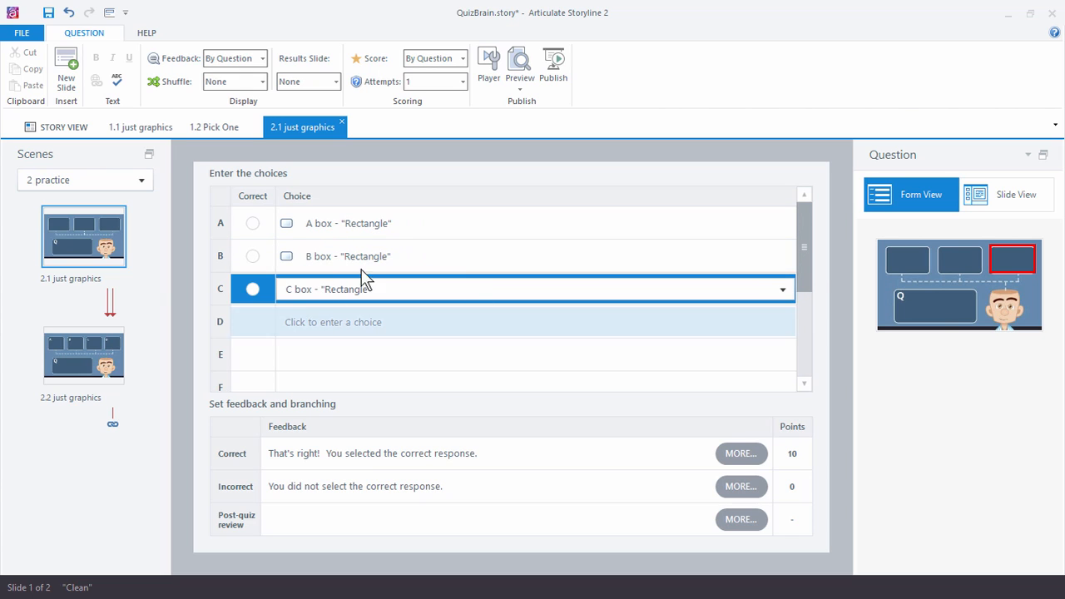
{"action": "left_click", "coordinate": [250, 223]}
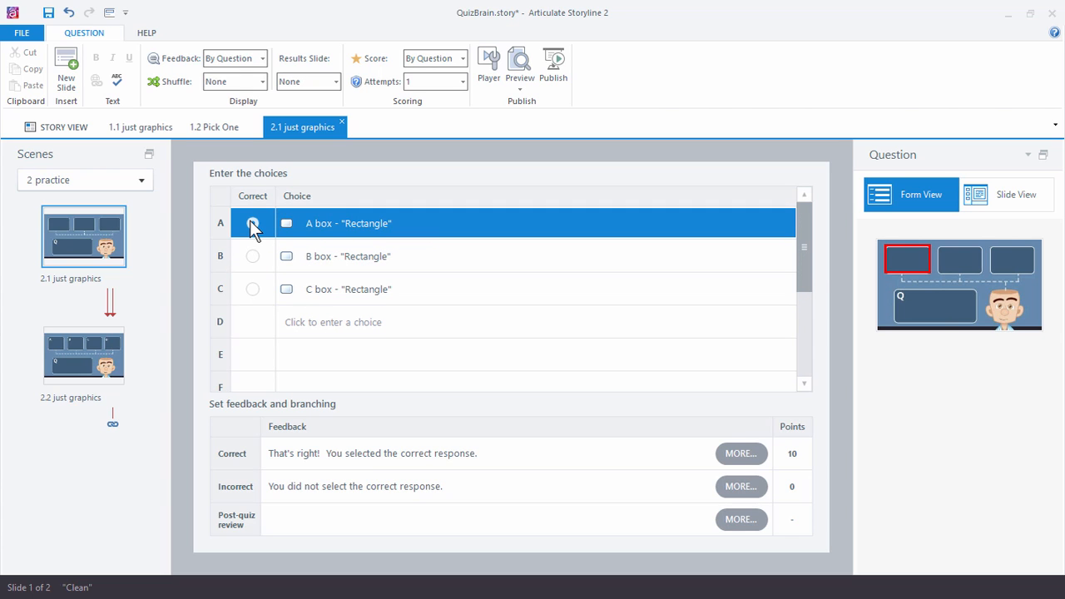
{"action": "left_click", "coordinate": [252, 223]}
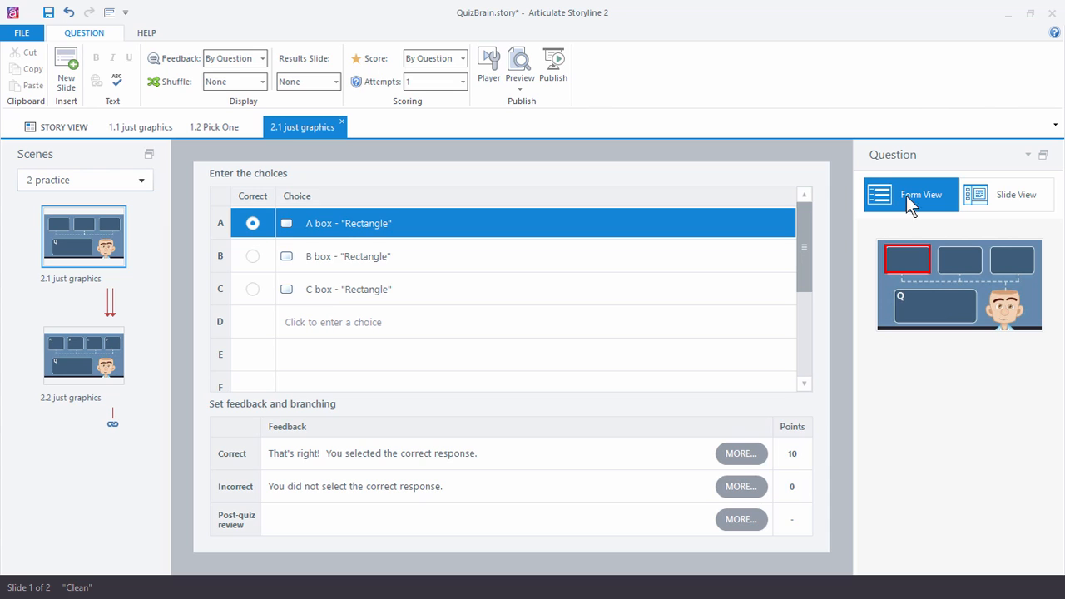
- Return to the slide and add a Hover state to the A box
{"action": "left_click", "coordinate": [1001, 195]}
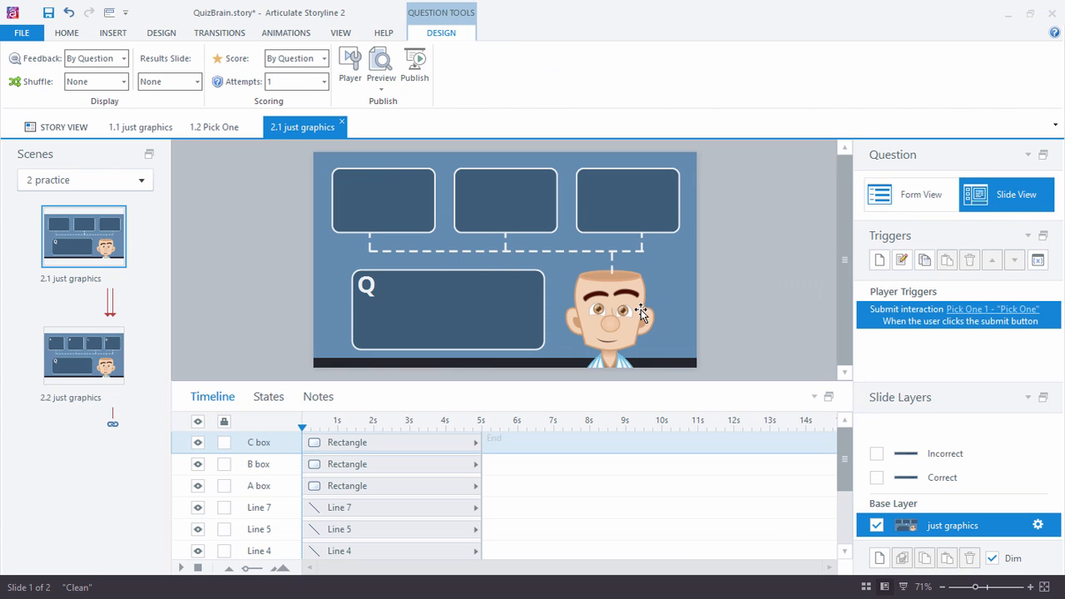
{"action": "left_click", "coordinate": [348, 215]}
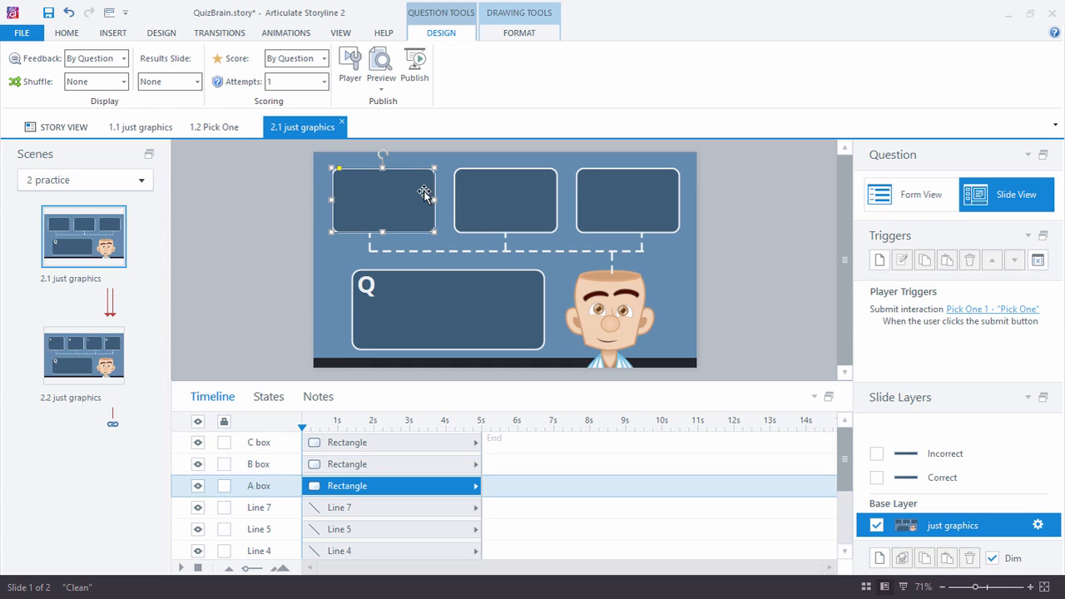
{"action": "left_click", "coordinate": [268, 397]}
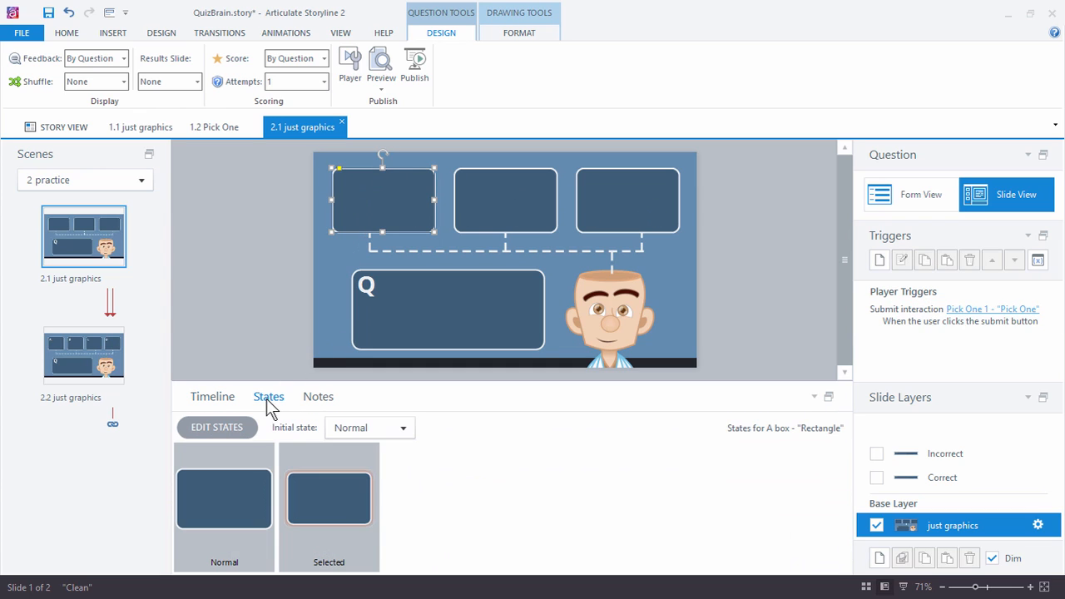
{"action": "left_click", "coordinate": [355, 519]}
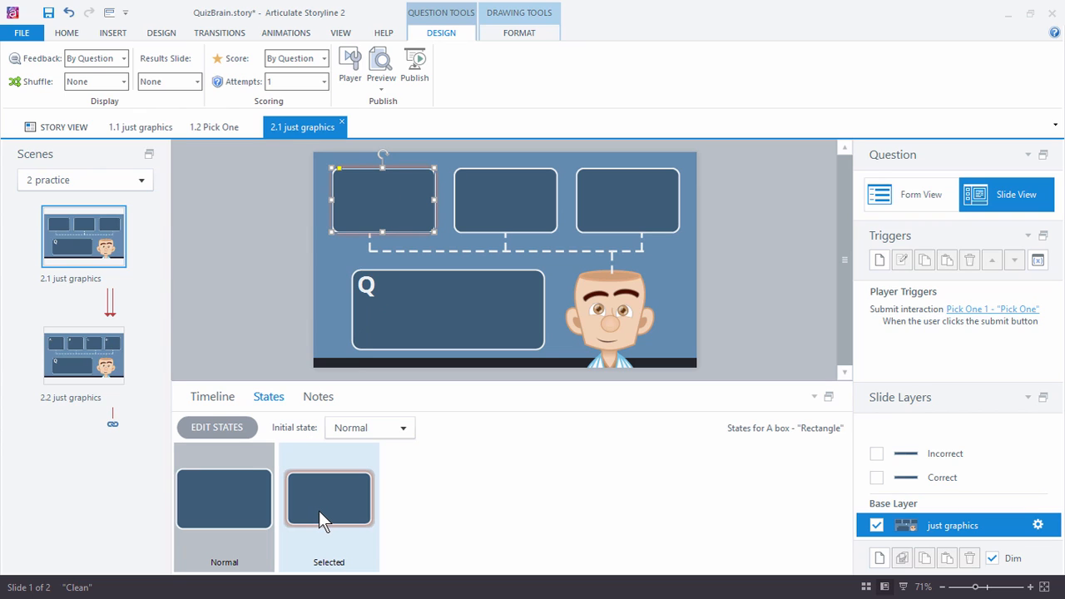
{"action": "left_click", "coordinate": [221, 427]}
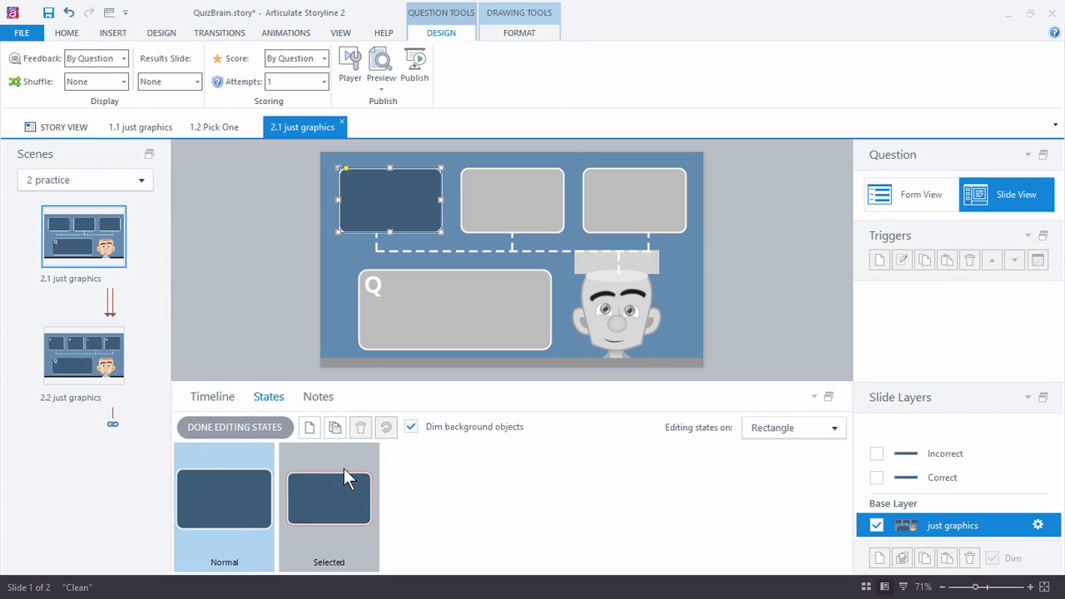
{"action": "left_click", "coordinate": [310, 428]}
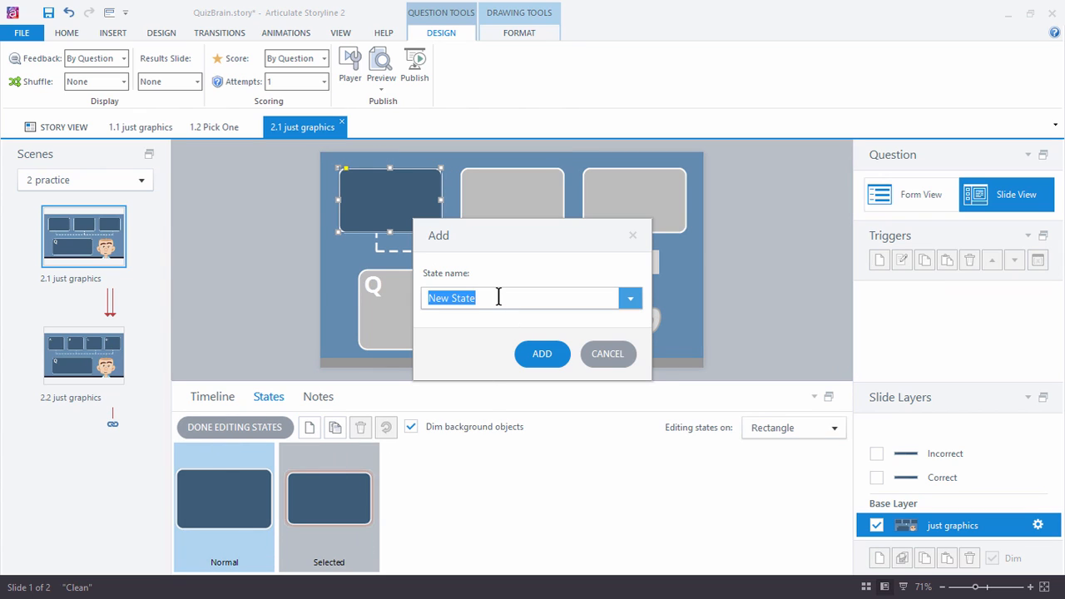
{"action": "type", "text": "hover"}
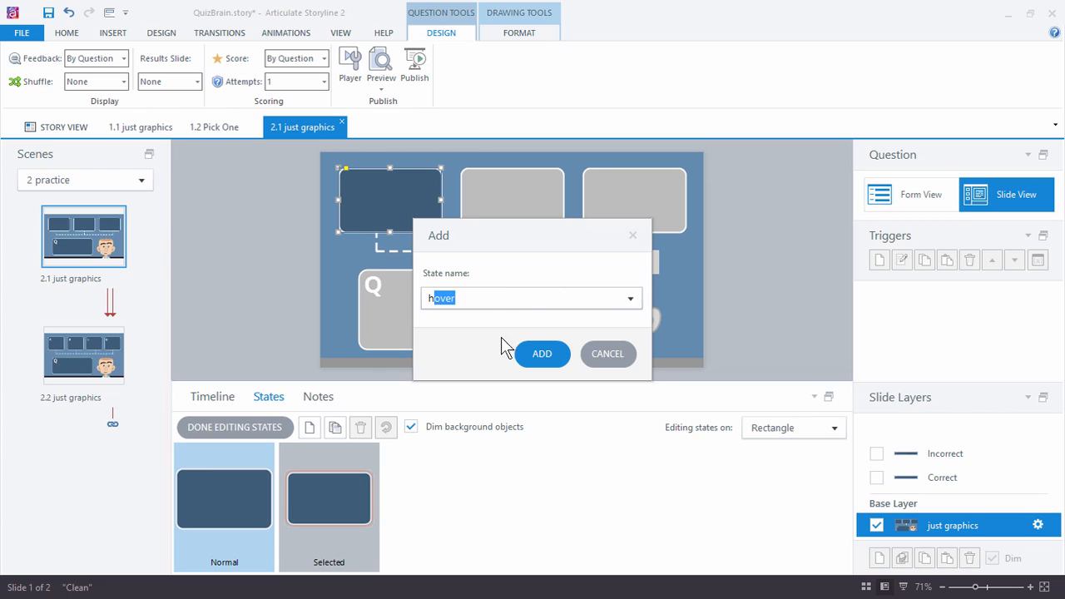
{"action": "left_click", "coordinate": [551, 356]}
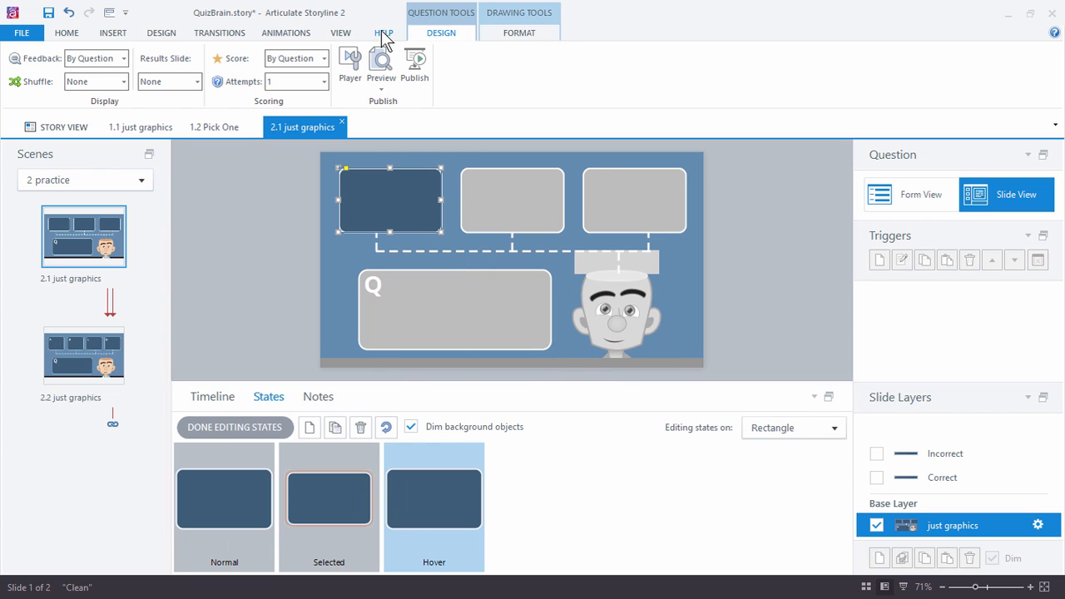
- Fill the A box's Hover state with the darkest indigo theme colour
{"action": "left_click", "coordinate": [518, 38]}
{"action": "left_click", "coordinate": [658, 54]}
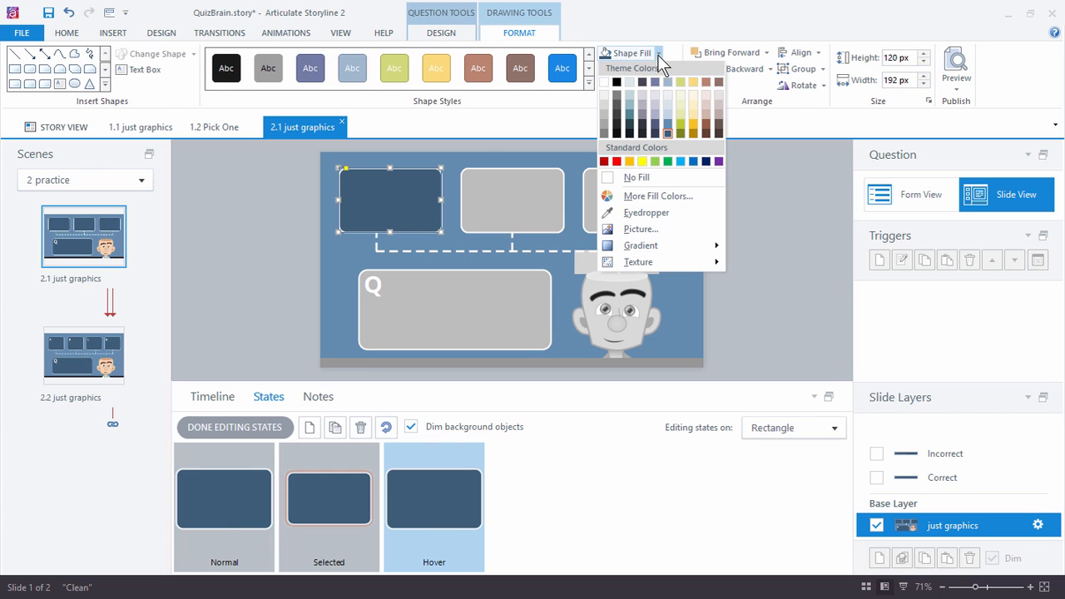
{"action": "left_click", "coordinate": [655, 135]}
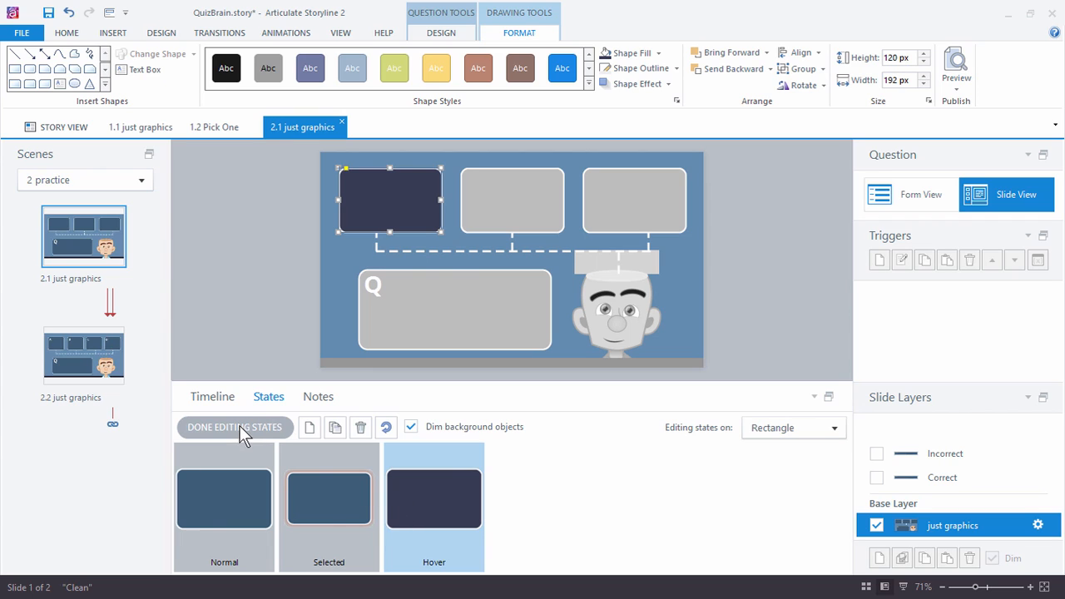
- Give the A box's Selected state the same dark indigo fill, remove its glow, and finish editing states
{"action": "left_click", "coordinate": [325, 511]}
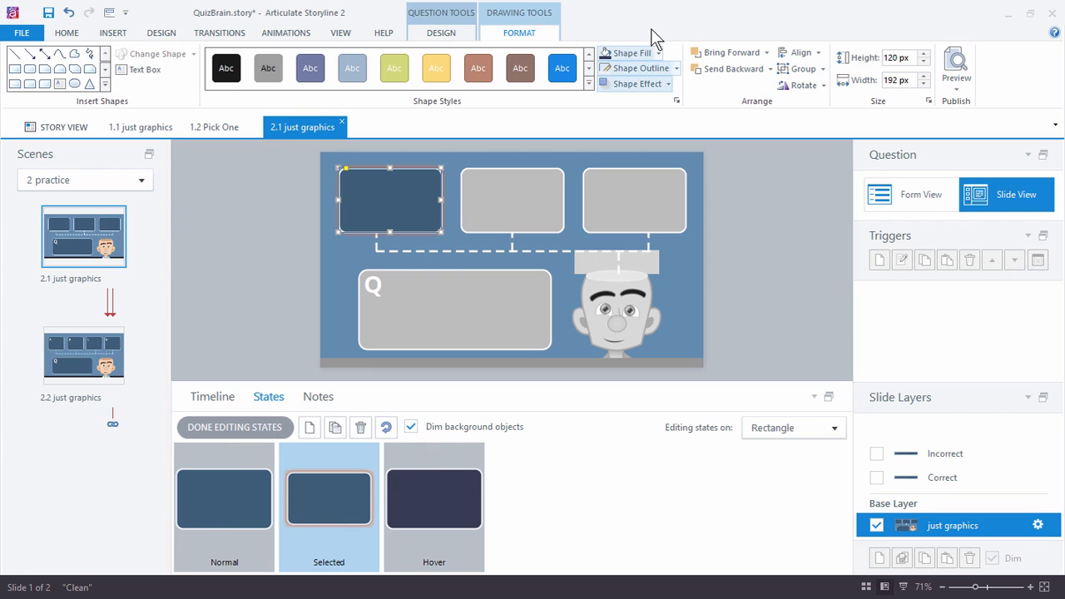
{"action": "left_click", "coordinate": [606, 55]}
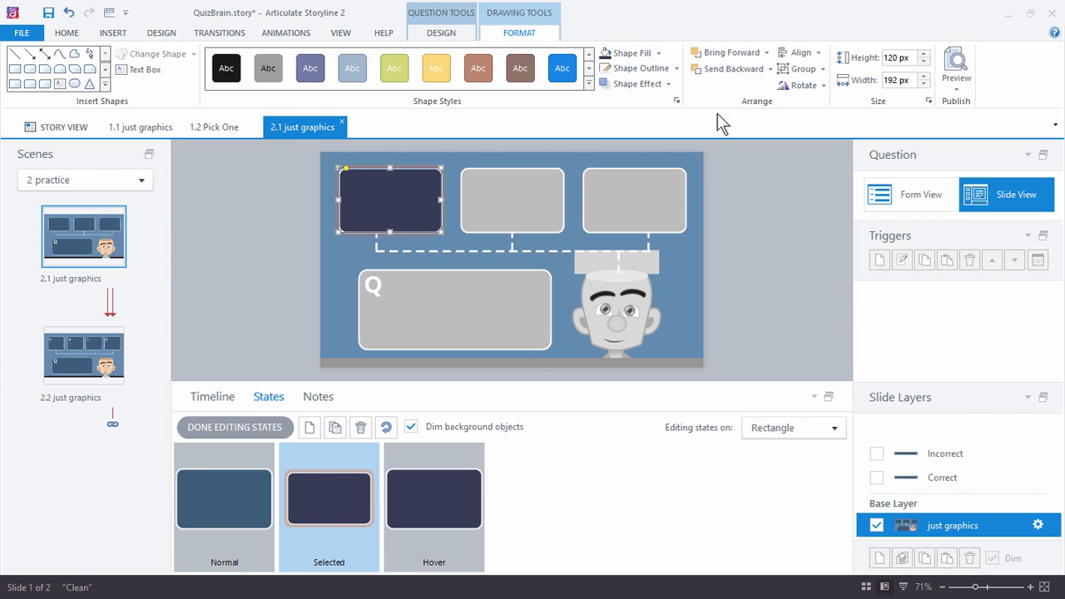
{"action": "left_click", "coordinate": [669, 84]}
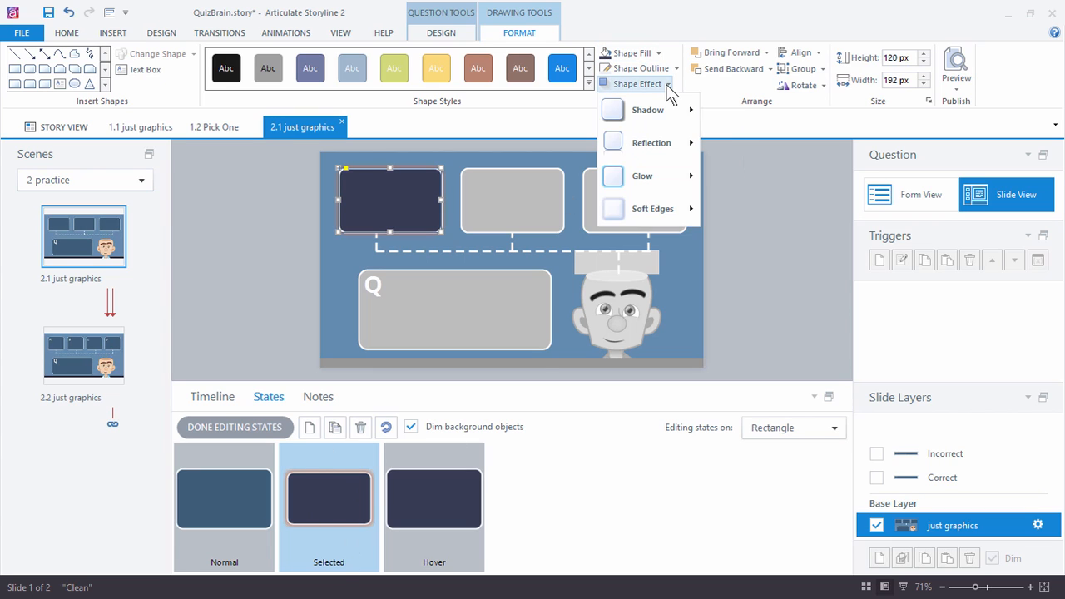
{"action": "mouse_move", "coordinate": [639, 184]}
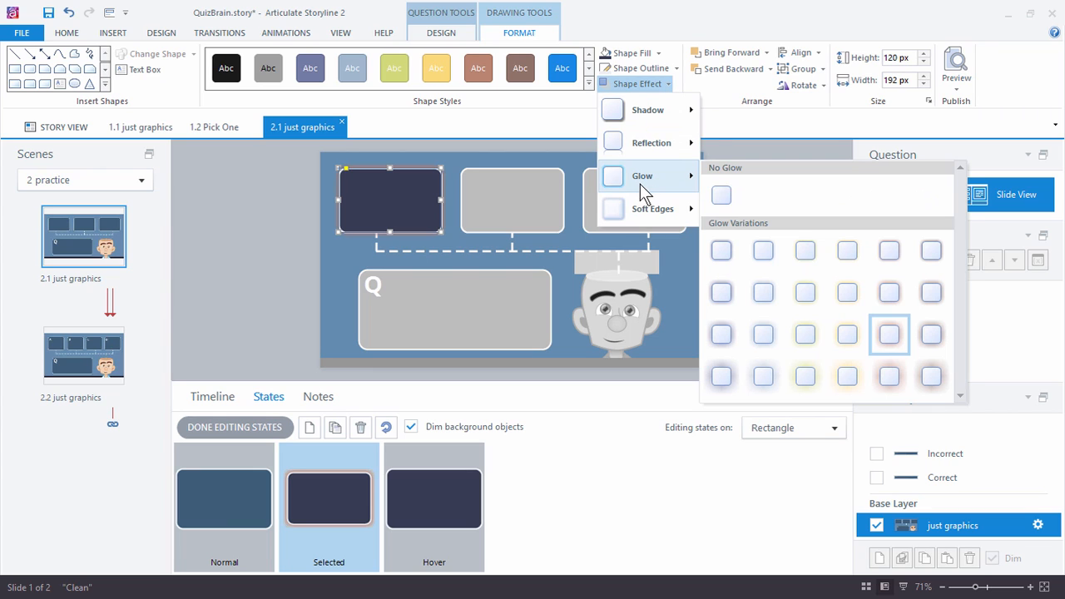
{"action": "left_click", "coordinate": [717, 193]}
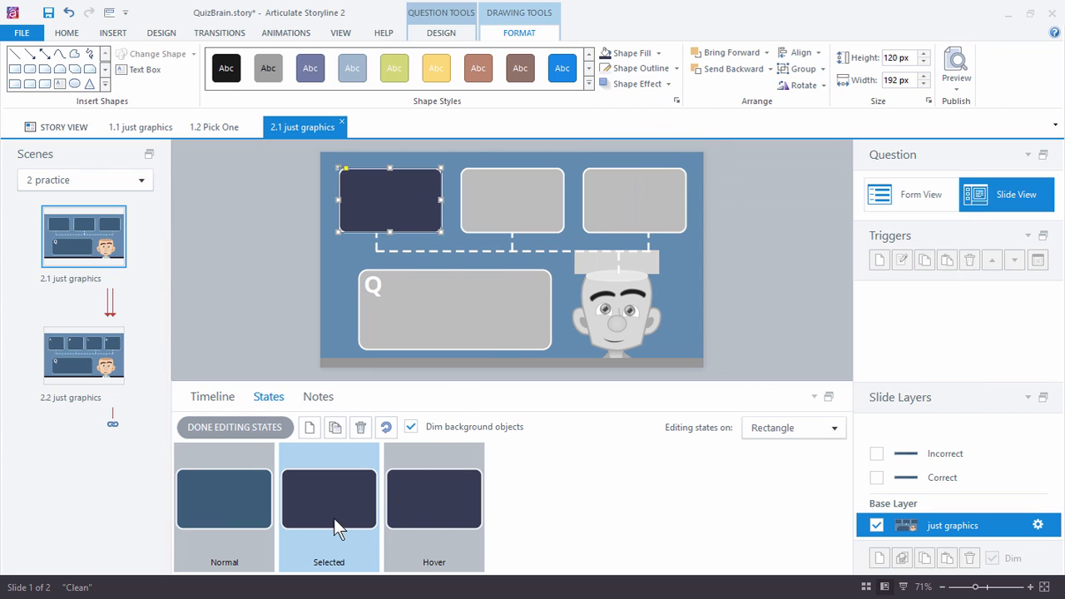
{"action": "left_click", "coordinate": [236, 427]}
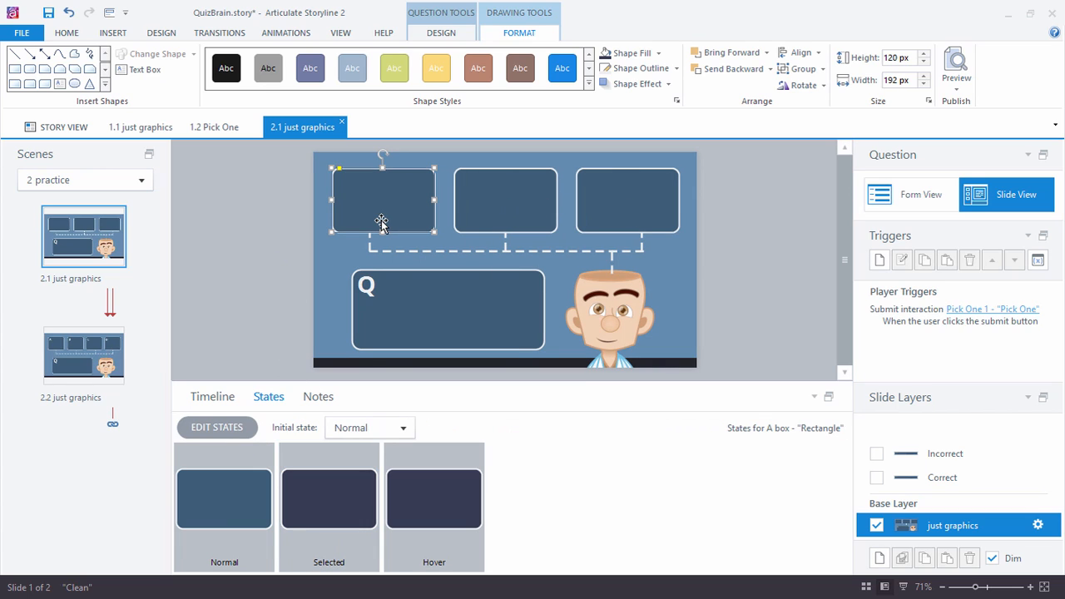
- Copy the A box's formatting and states to the B and C boxes with Format Painter
{"action": "left_click", "coordinate": [73, 37]}
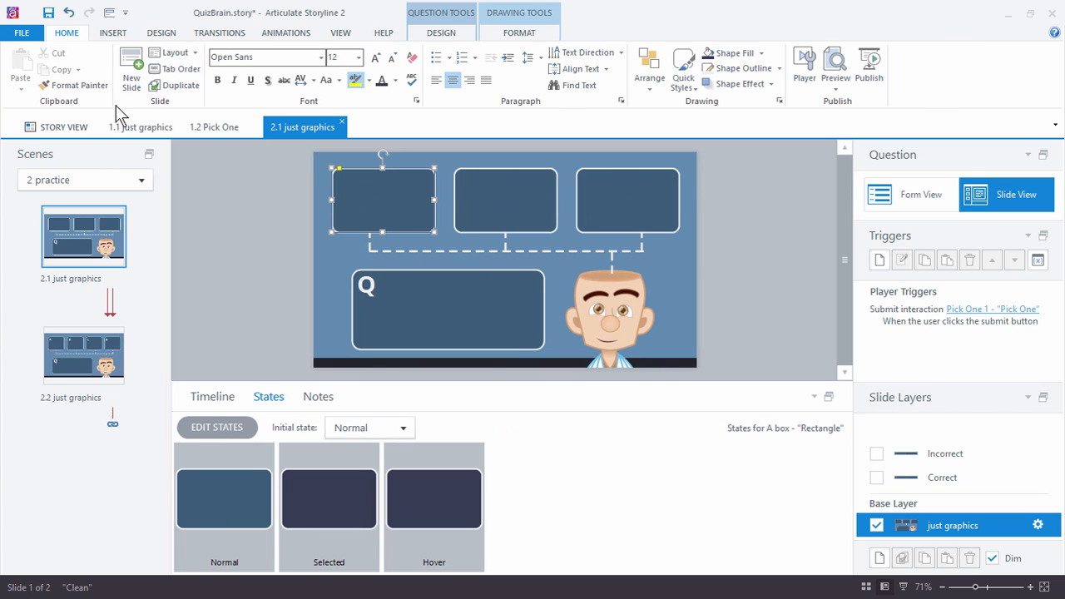
{"action": "left_click", "coordinate": [74, 85]}
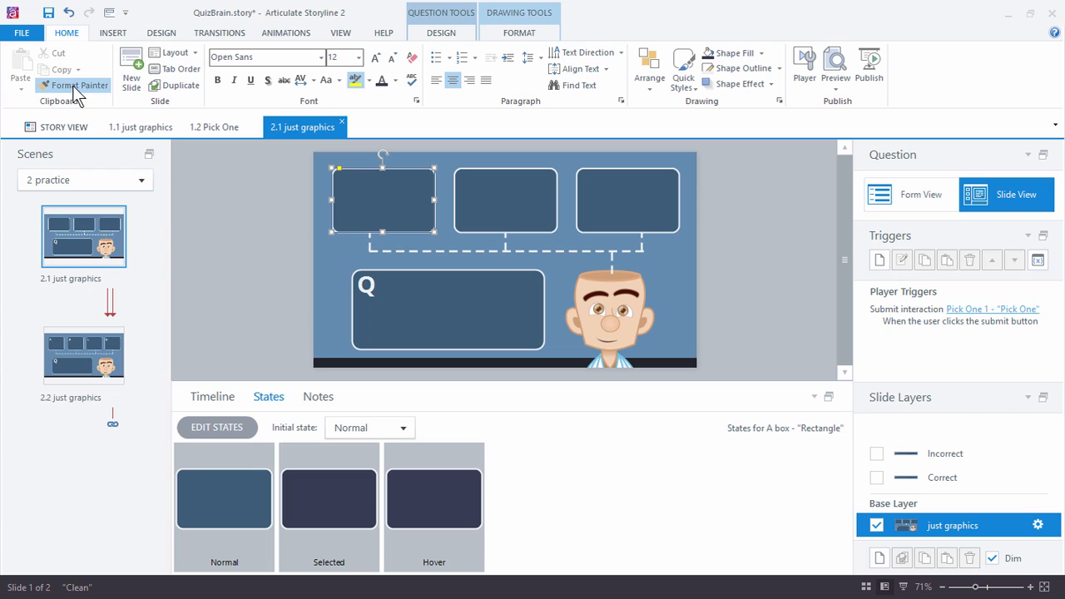
{"action": "left_click", "coordinate": [527, 201]}
{"action": "left_click", "coordinate": [627, 207]}
{"action": "left_click", "coordinate": [753, 226]}
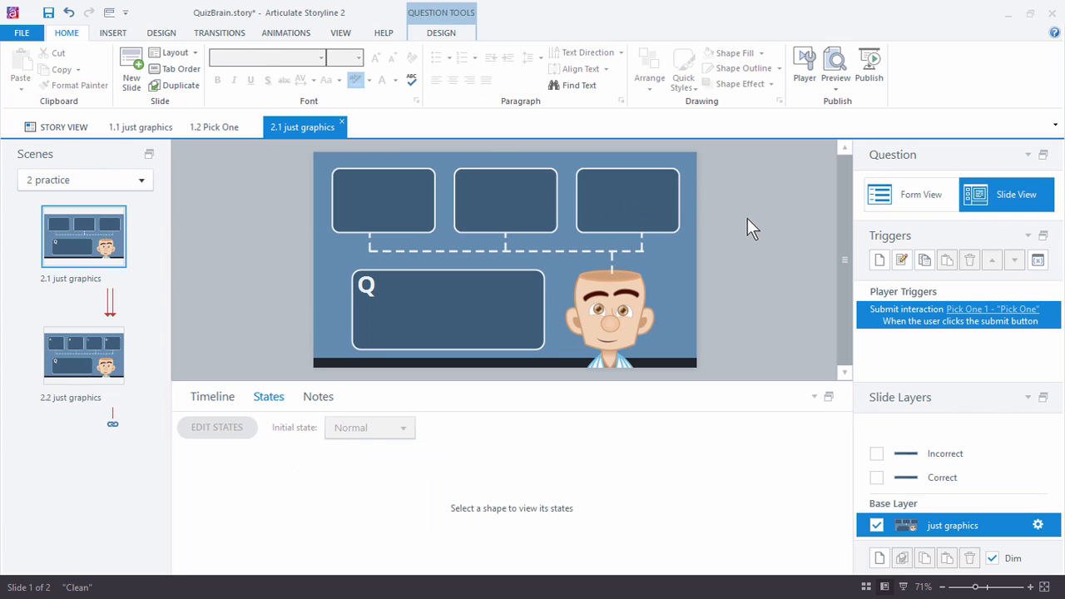
- Check the Normal, Selected and Hover states of the A, B and C boxes one after another
{"action": "left_click", "coordinate": [389, 223]}
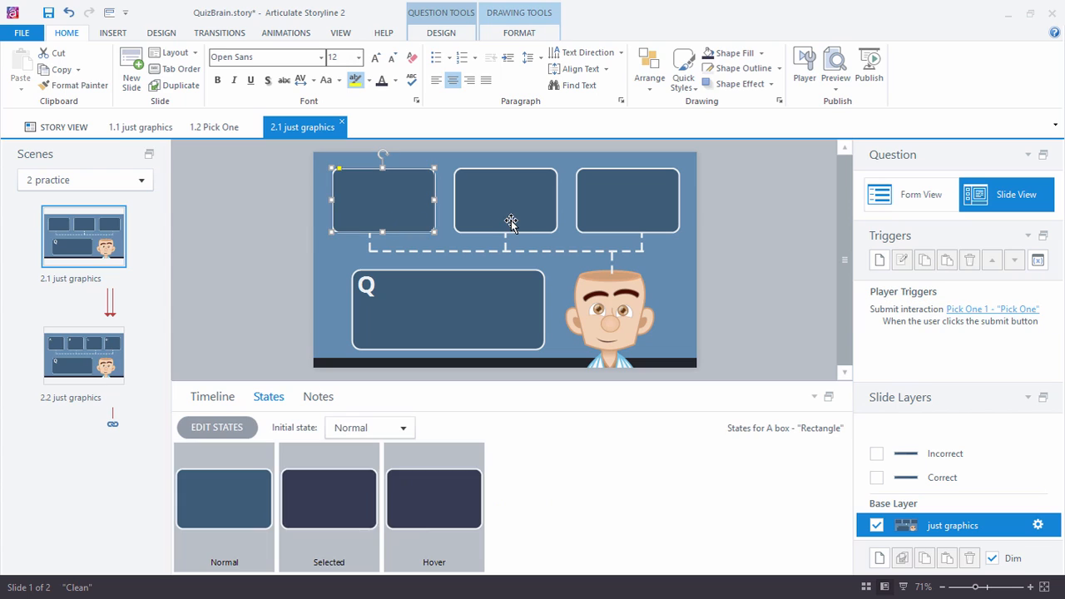
{"action": "left_click", "coordinate": [509, 220]}
{"action": "left_click", "coordinate": [581, 218]}
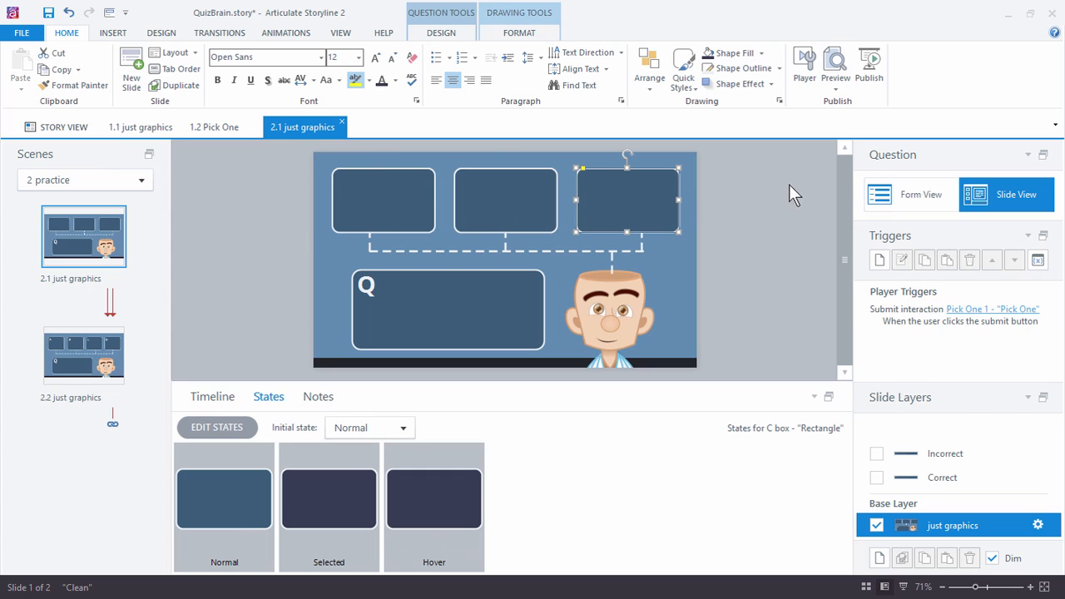
- Preview the slide, try selecting the answer boxes, submit with the A box chosen, and close the preview
{"action": "left_click", "coordinate": [836, 87]}
{"action": "left_click", "coordinate": [850, 103]}
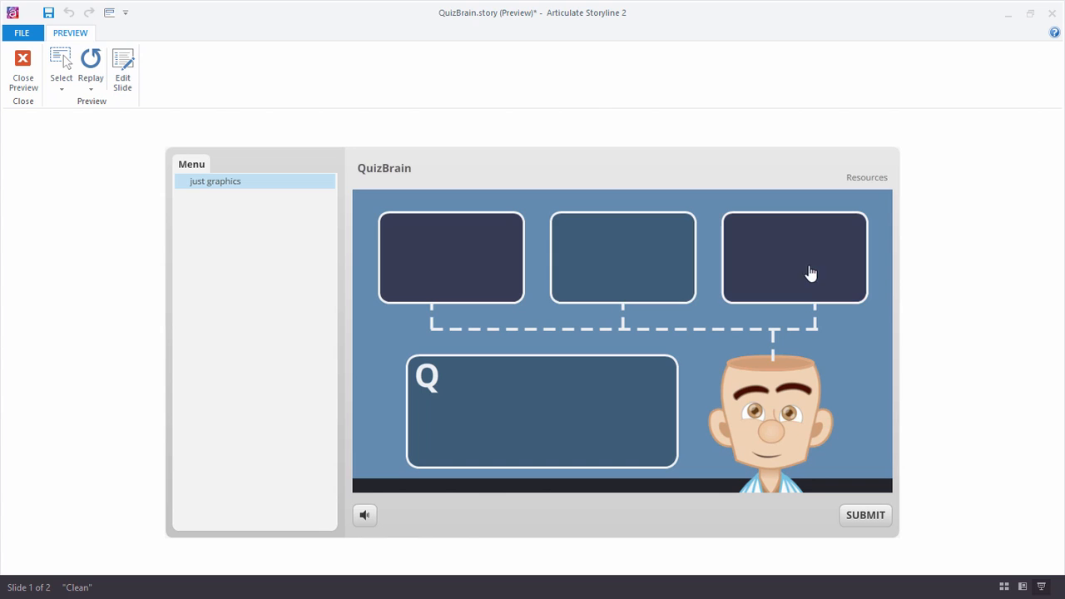
{"action": "left_click", "coordinate": [606, 268]}
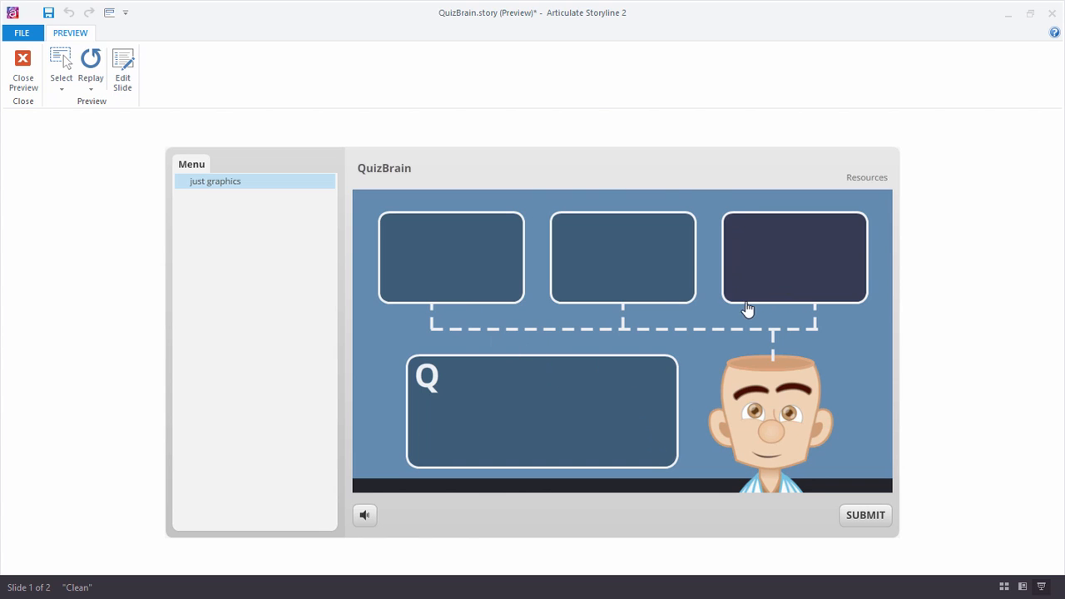
{"action": "left_click", "coordinate": [449, 270]}
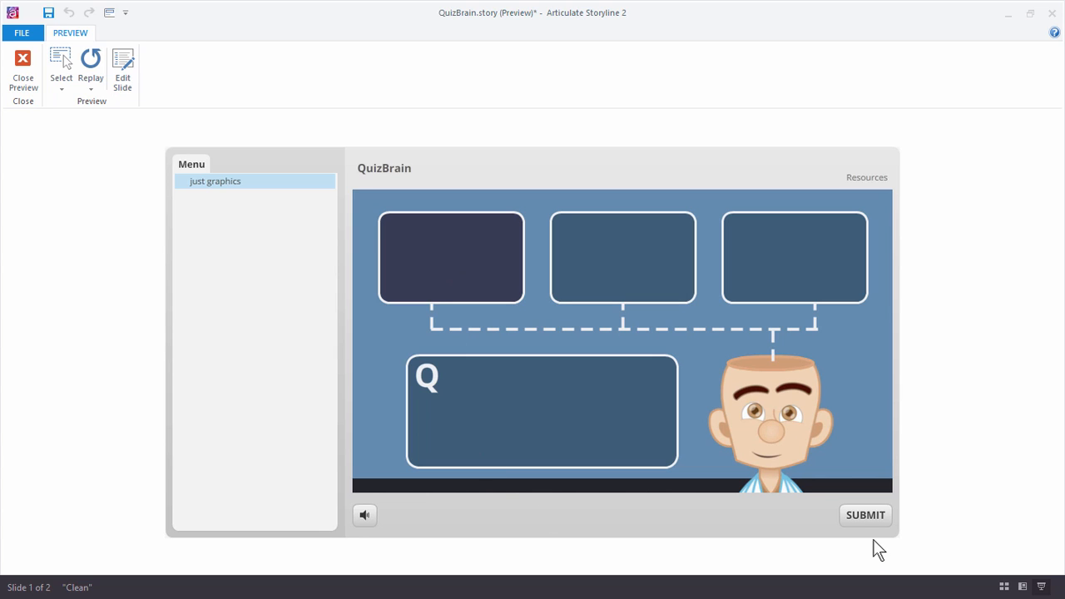
{"action": "left_click", "coordinate": [859, 520]}
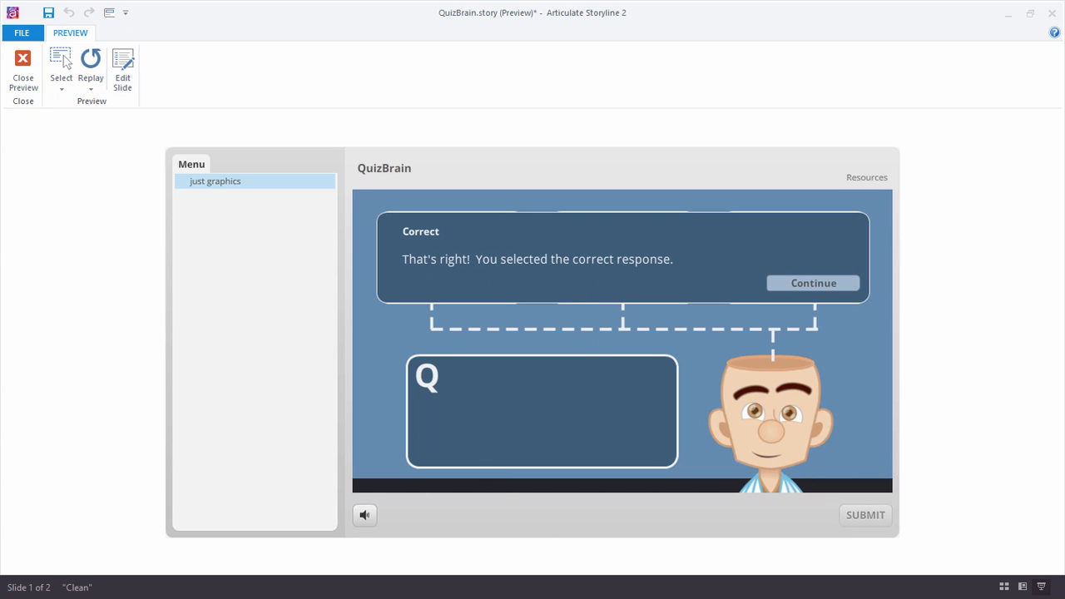
{"action": "left_click", "coordinate": [32, 82]}
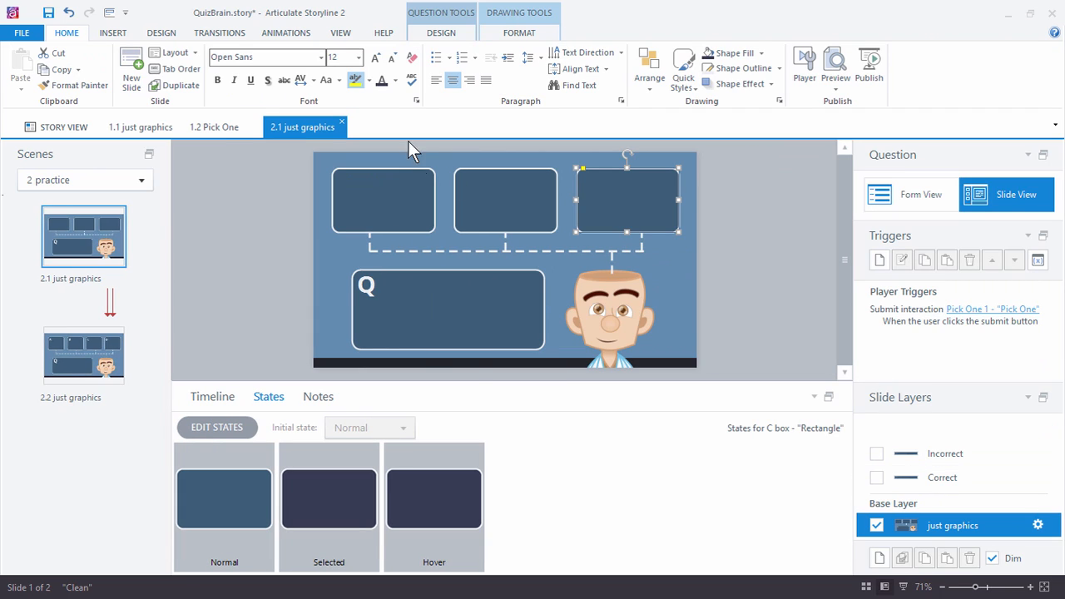
- Set the outline weight of the rounded box on the feedback master's Correct Feedback layout to 4 px
{"action": "left_click", "coordinate": [341, 34]}
{"action": "left_click", "coordinate": [117, 72]}
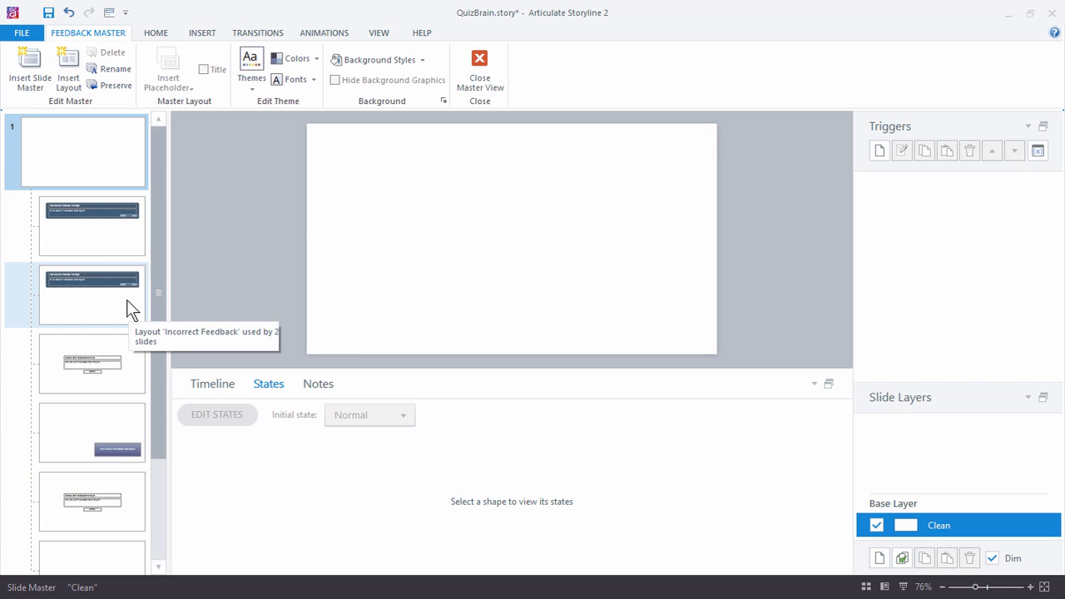
{"action": "left_click", "coordinate": [104, 241]}
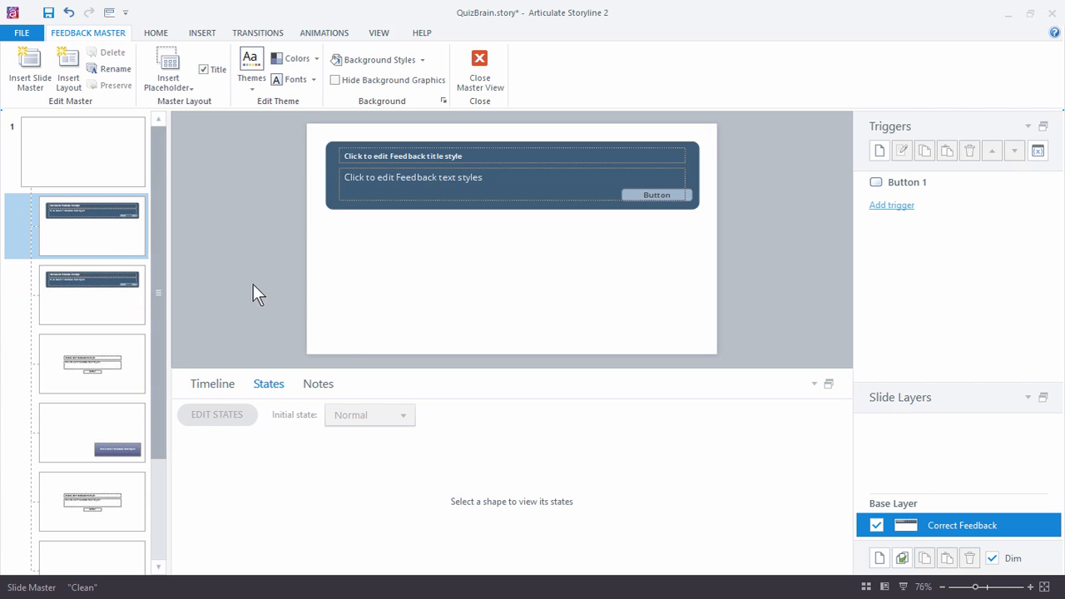
{"action": "left_click", "coordinate": [330, 191]}
{"action": "left_click", "coordinate": [491, 36]}
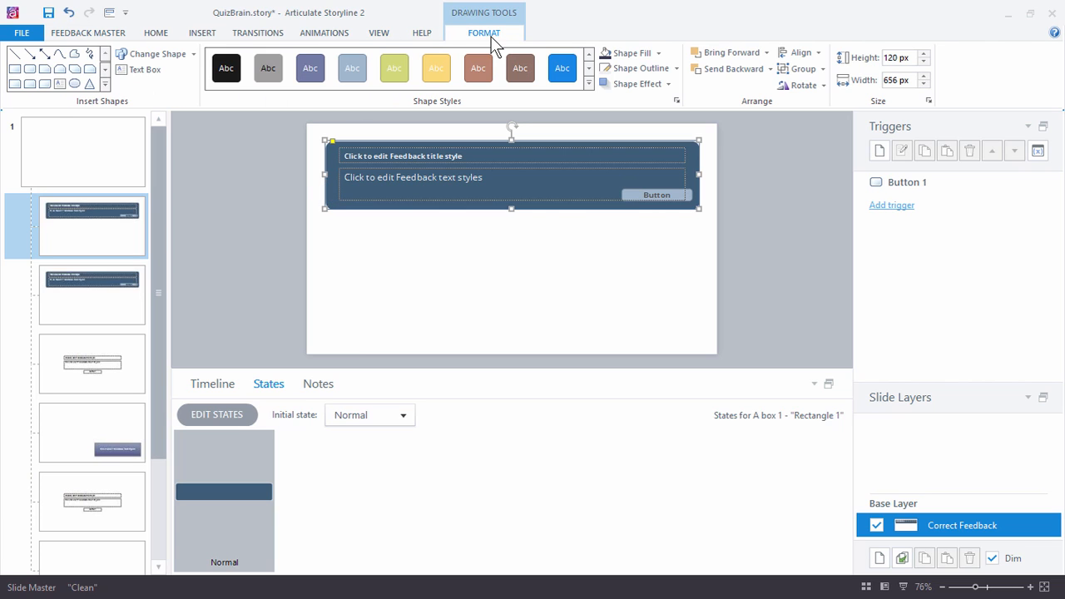
{"action": "left_click", "coordinate": [675, 67]}
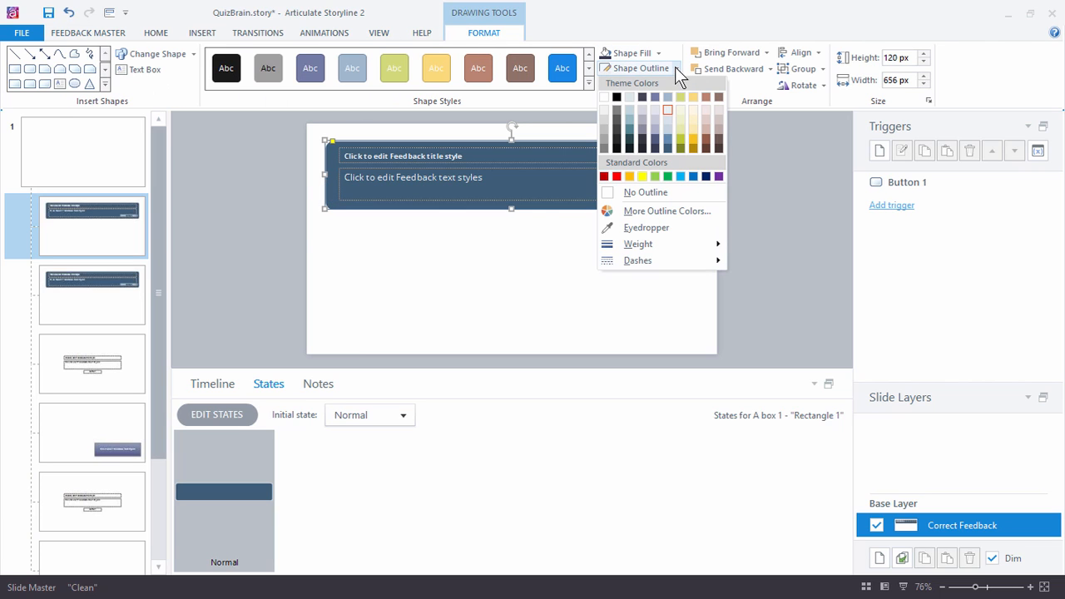
{"action": "mouse_move", "coordinate": [653, 243]}
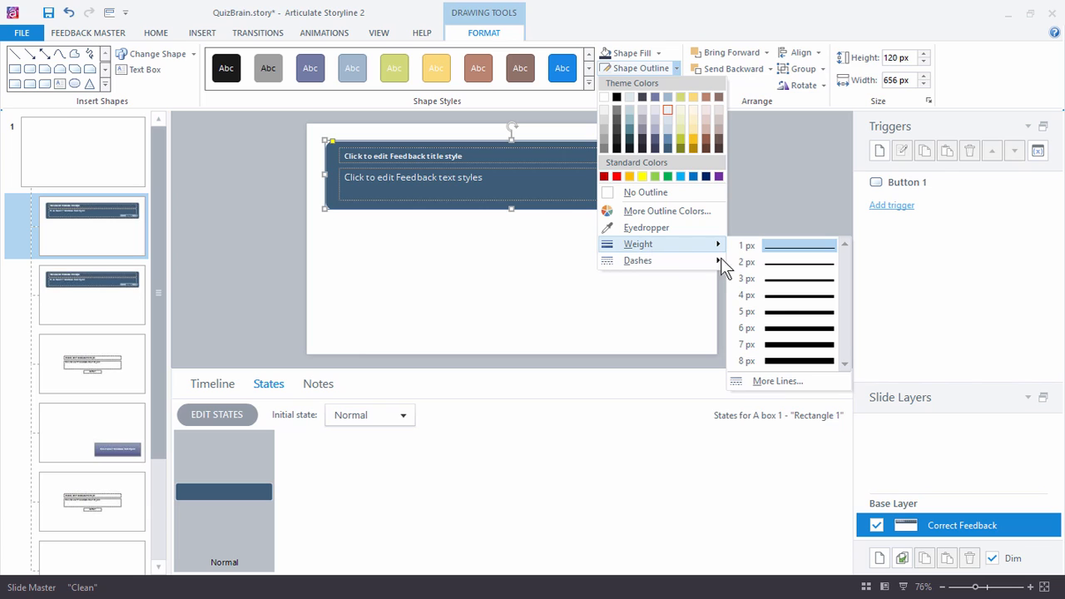
{"action": "left_click", "coordinate": [778, 290]}
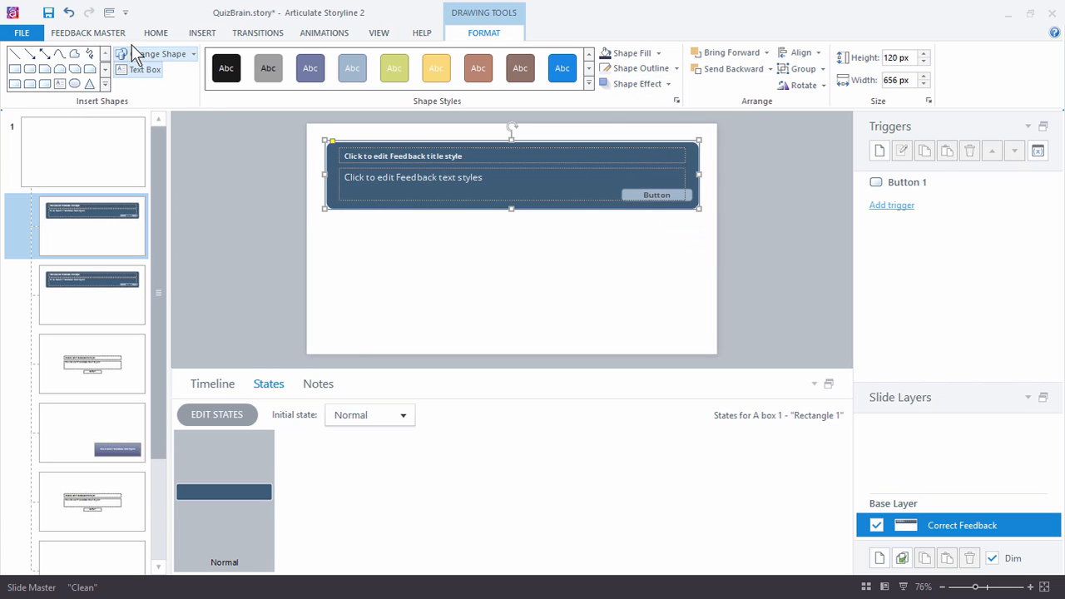
- Copy the box formatting to the Incorrect Feedback layout's box with Format Painter and close the master view
{"action": "left_click", "coordinate": [155, 34]}
{"action": "left_click", "coordinate": [72, 85]}
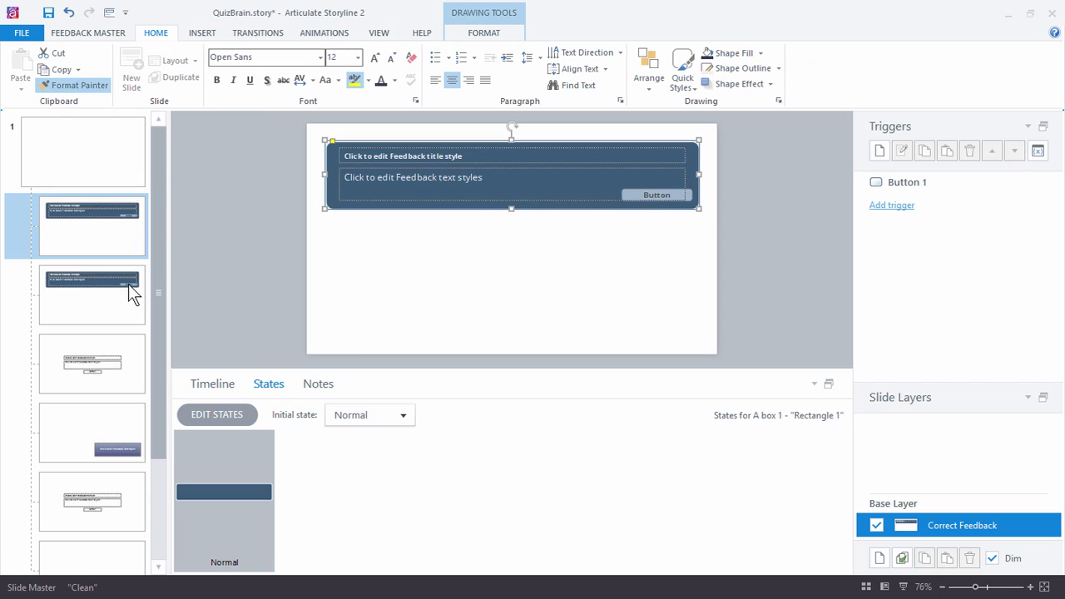
{"action": "left_click", "coordinate": [125, 290]}
{"action": "left_click", "coordinate": [332, 207]}
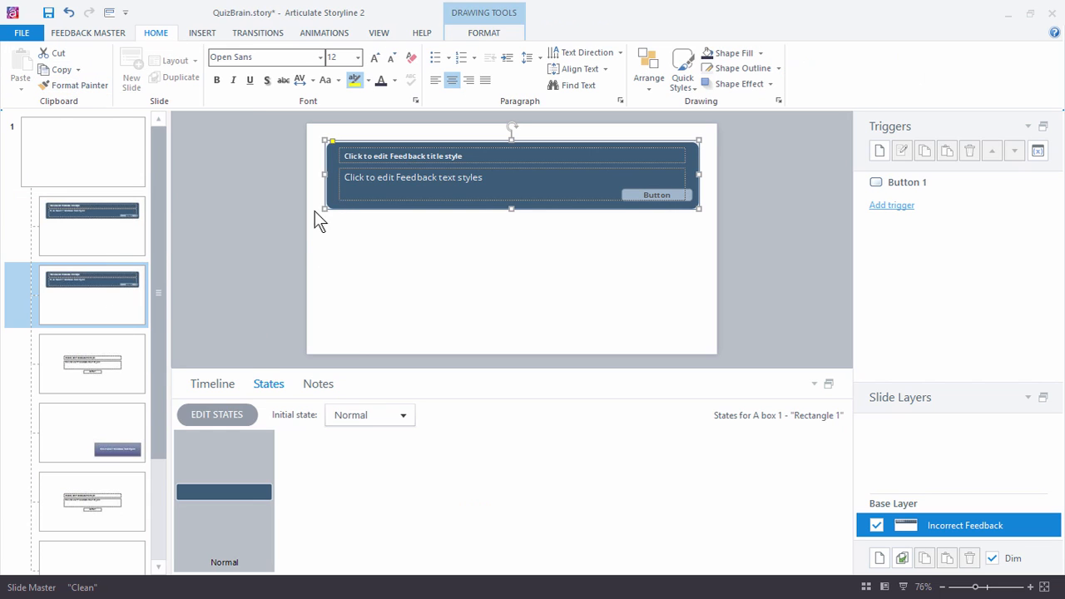
{"action": "left_click", "coordinate": [267, 219]}
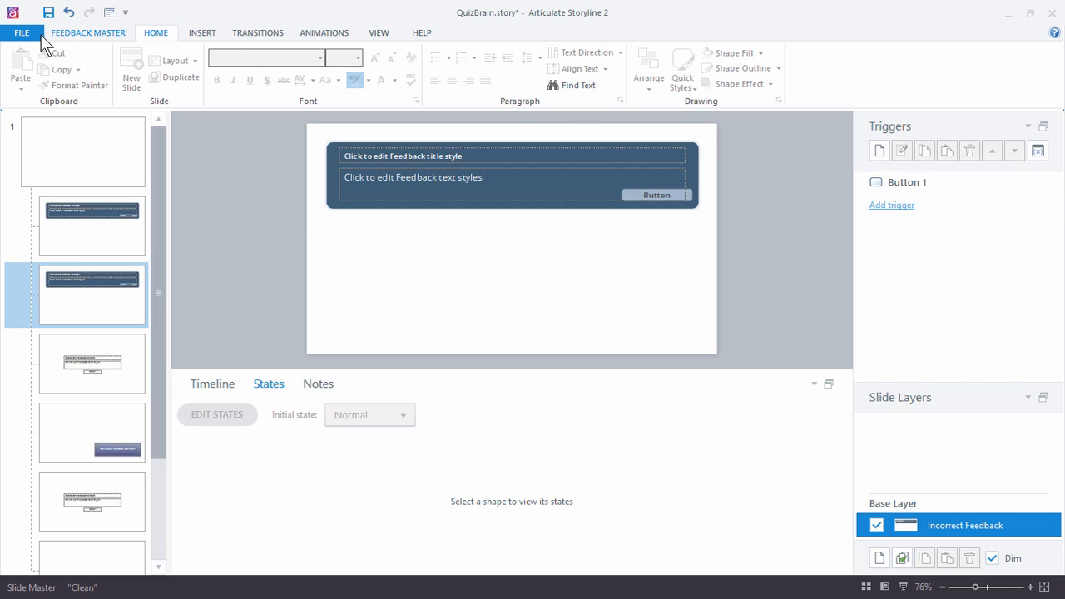
{"action": "left_click", "coordinate": [70, 33]}
{"action": "left_click", "coordinate": [463, 62]}
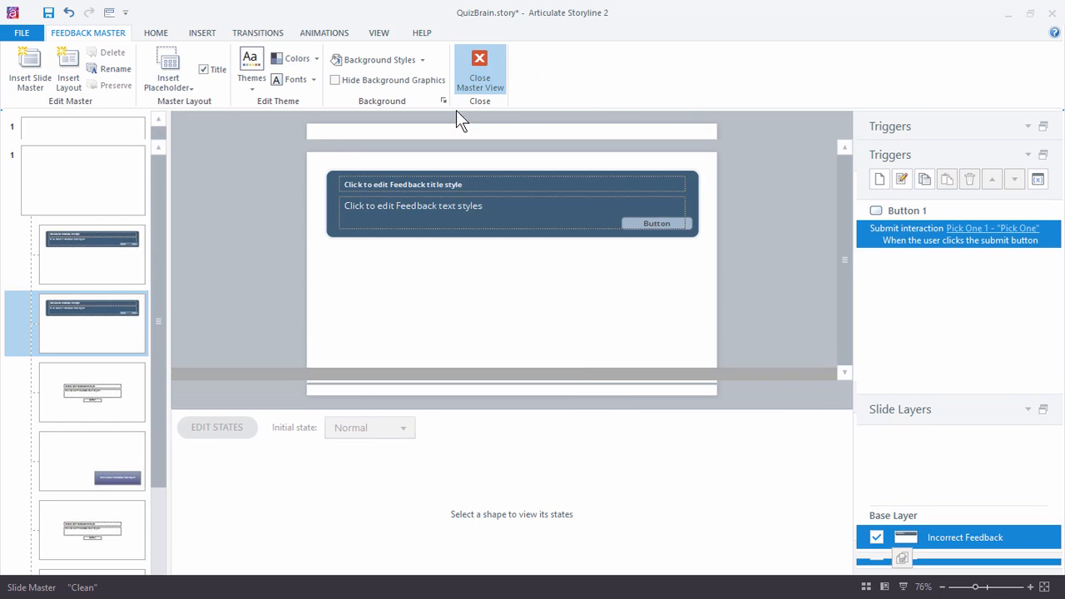
- Review the slide's Incorrect and Correct feedback layers and return to the base layer
{"action": "left_click", "coordinate": [950, 453]}
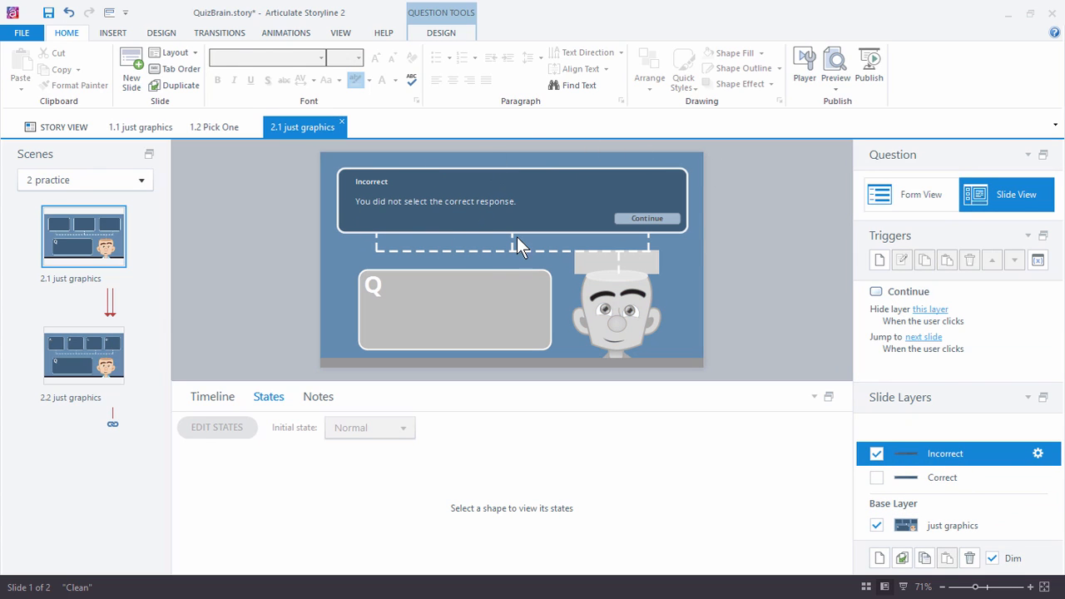
{"action": "left_click", "coordinate": [942, 485]}
{"action": "left_click", "coordinate": [943, 456]}
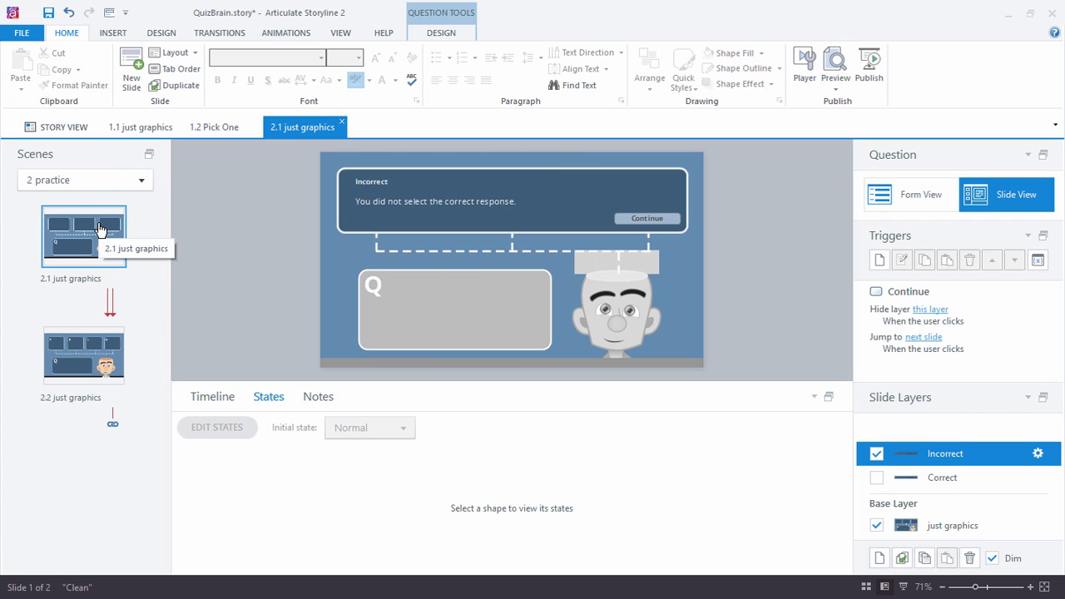
{"action": "left_click", "coordinate": [907, 522]}
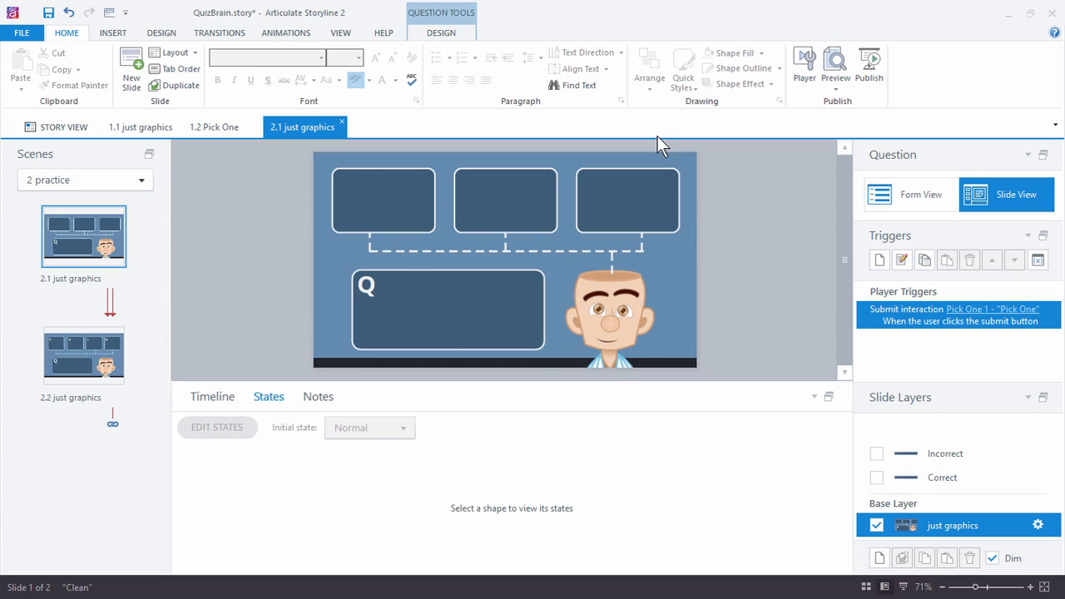
- Preview the built-in theme colour sets on the slide without applying one
{"action": "left_click", "coordinate": [435, 35]}
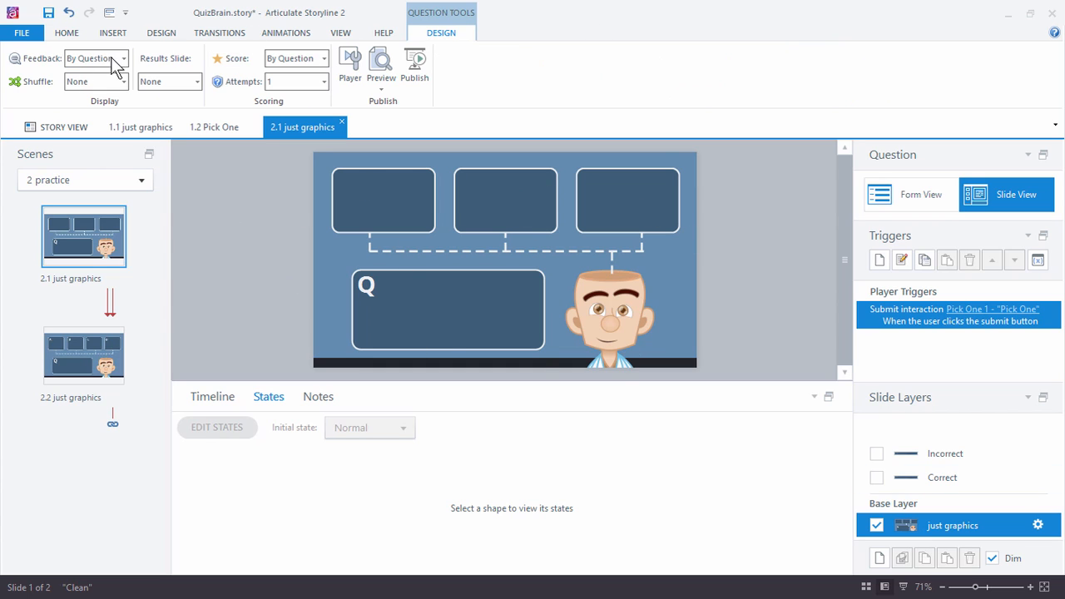
{"action": "left_click", "coordinate": [161, 35]}
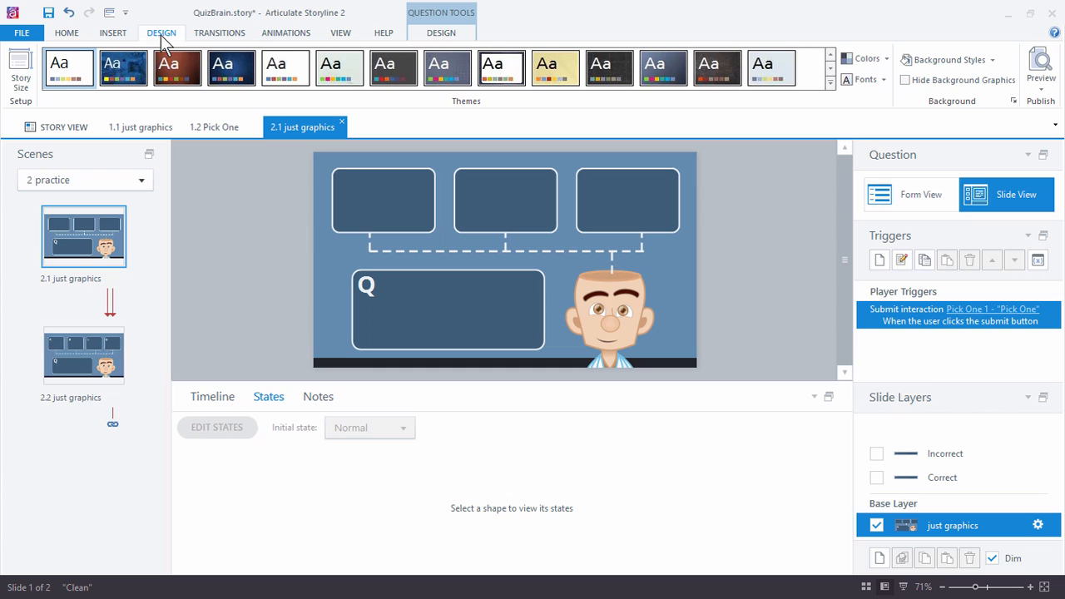
{"action": "left_click", "coordinate": [887, 58]}
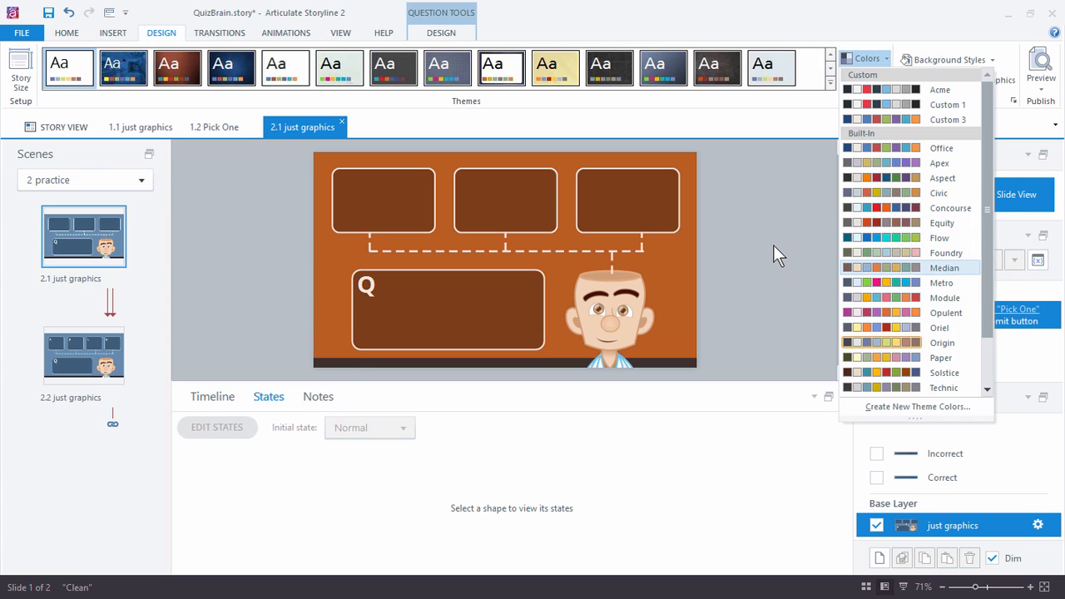
{"action": "left_click", "coordinate": [773, 253]}
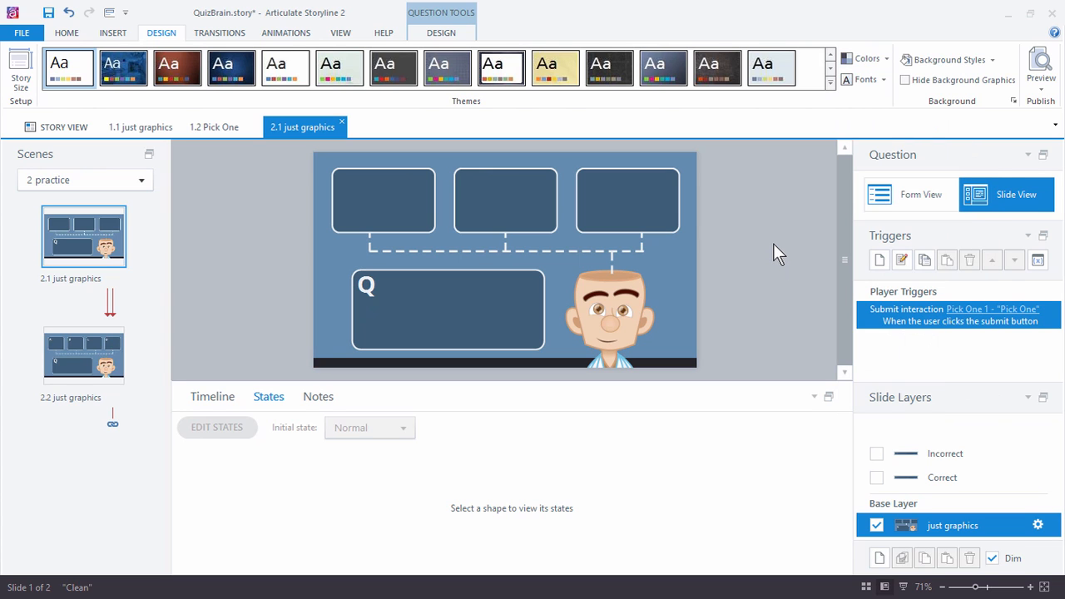